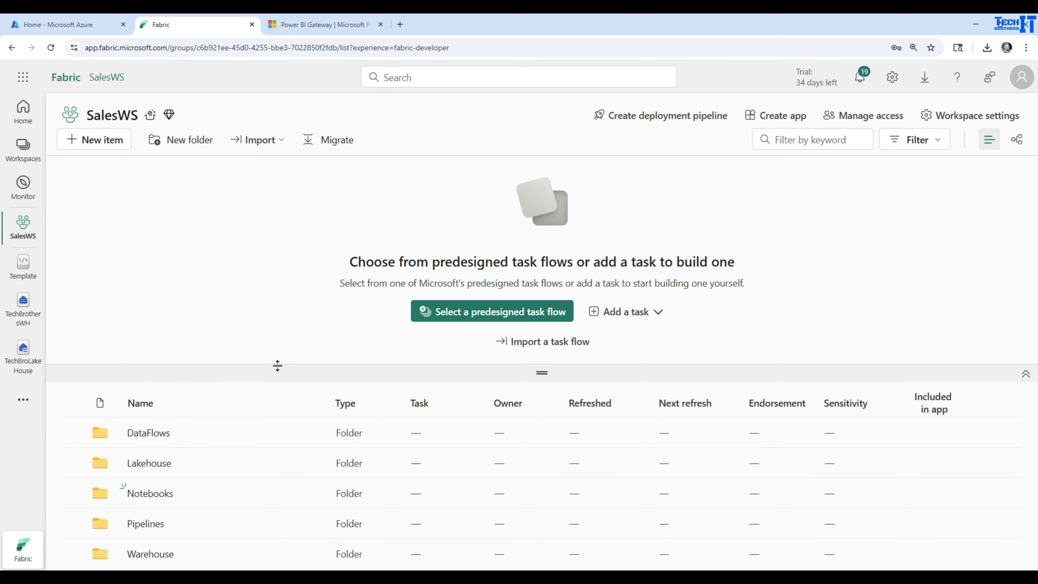
# Open TechBroLakeHouse from the workspace's Lakehouse folder to examine its existing tables
pyautogui.moveTo(278, 370); pyautogui.dragTo(306, 272)
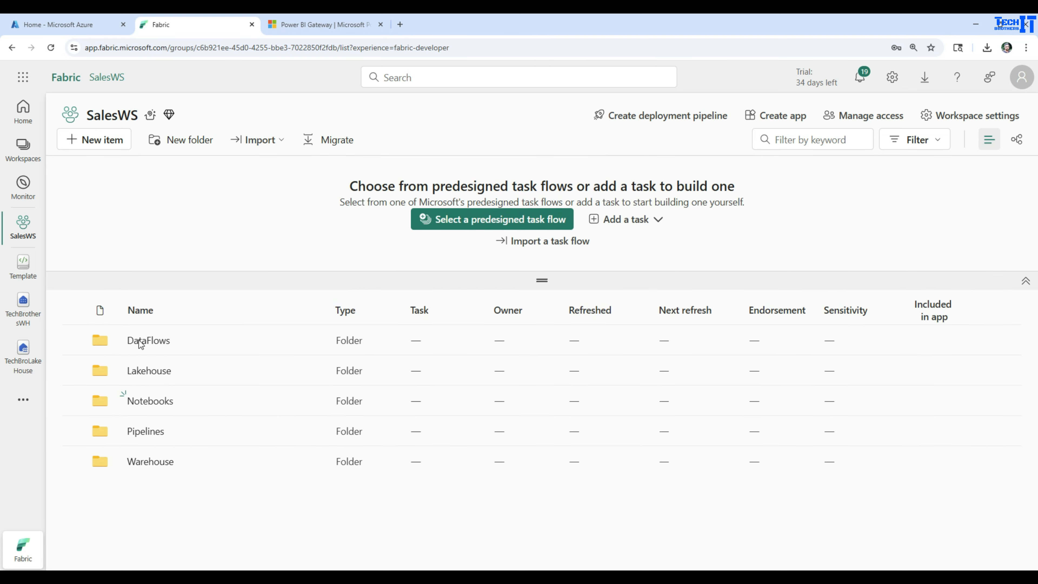
pyautogui.click(149, 370)
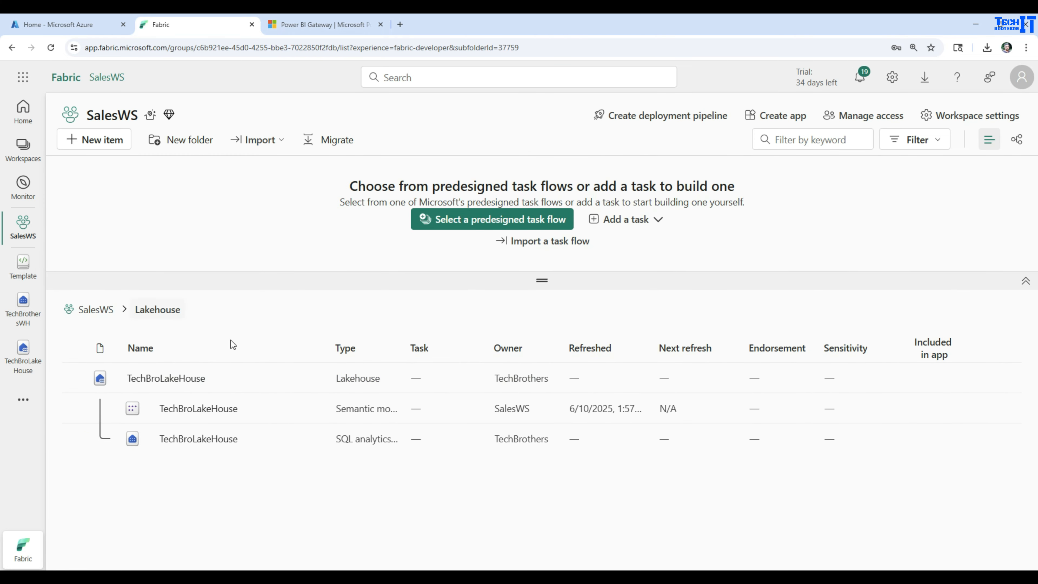
pyautogui.click(166, 379)
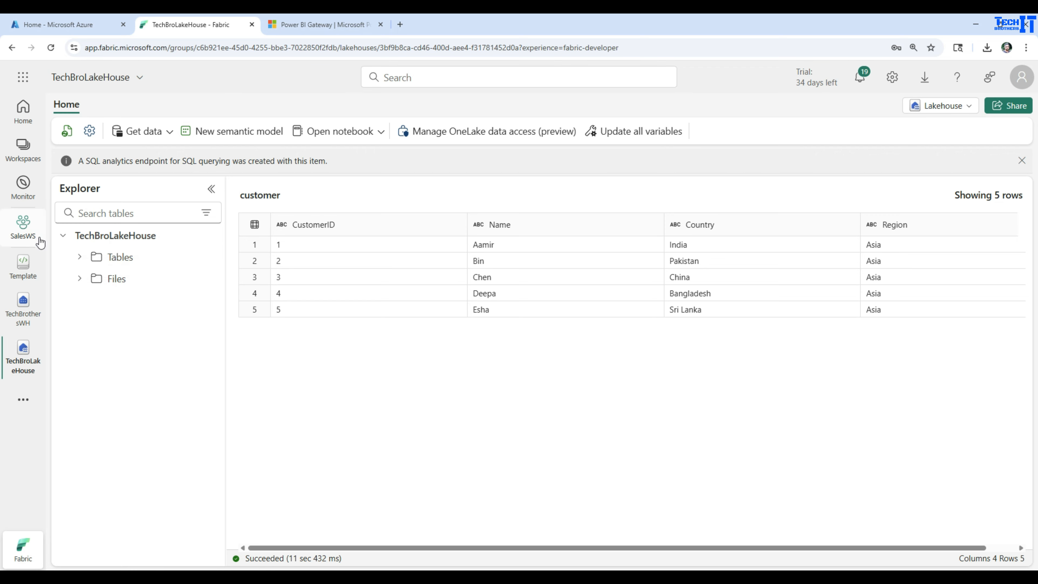
# Create a data pipeline named pl_ReadfilesfromLocal in the Pipelines folder of the SalesWS workspace
pyautogui.click(24, 217)
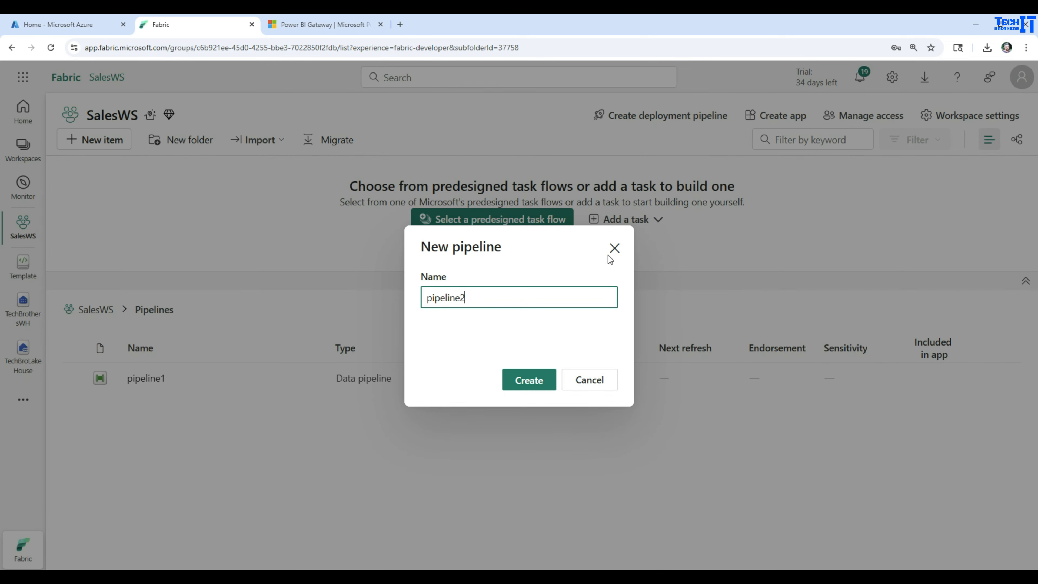
pyautogui.moveTo(511, 291); pyautogui.dragTo(389, 295)
pyautogui.write('p')
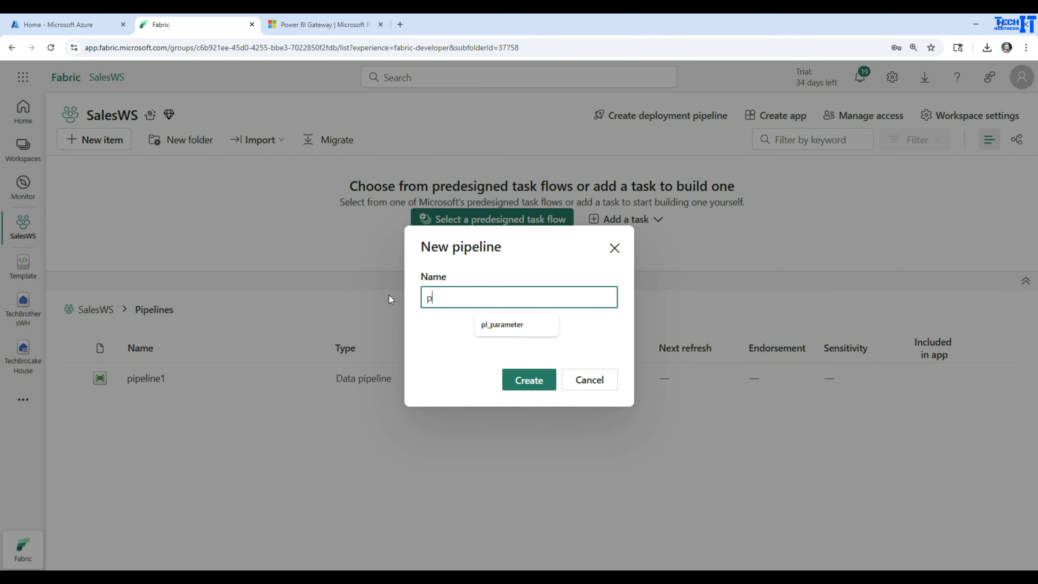
pyautogui.write('l_Readfr')
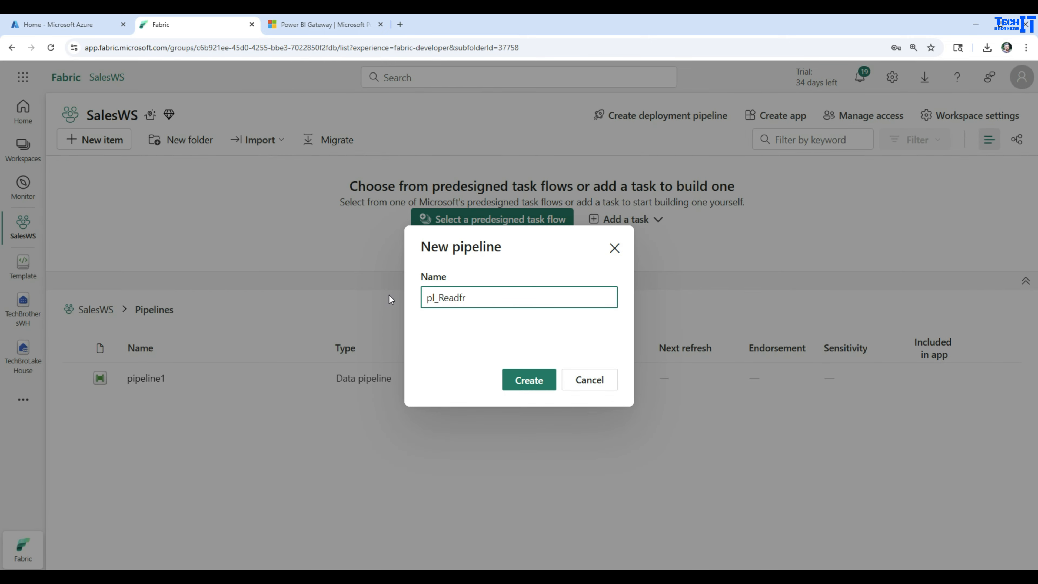
pyautogui.press('BackSpace')
pyautogui.write('ilesfromLocal')
pyautogui.click(527, 382)
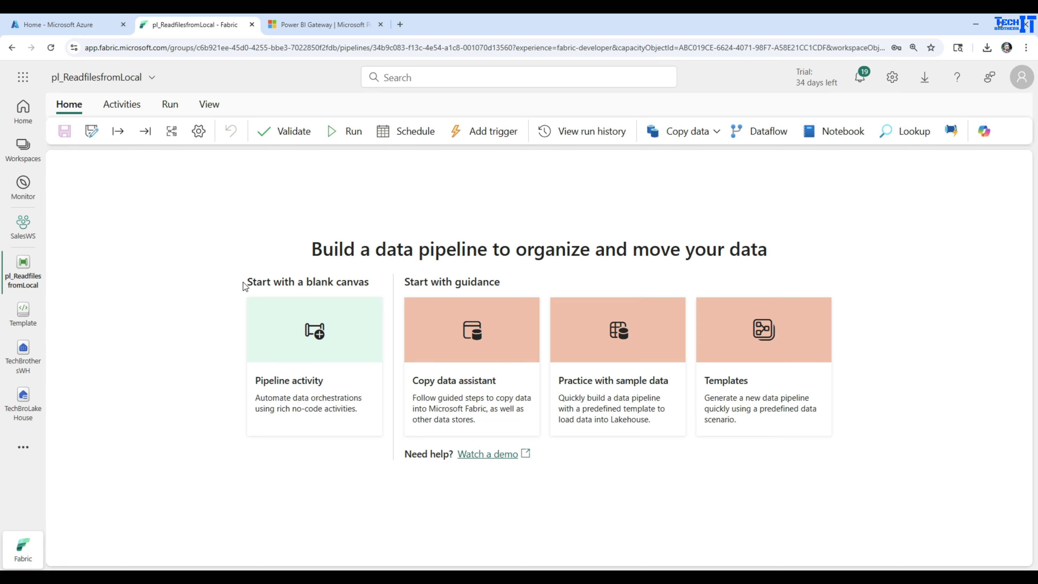
# Add a Copy data activity to the pipeline canvas and position it near the upper middle
pyautogui.click(120, 107)
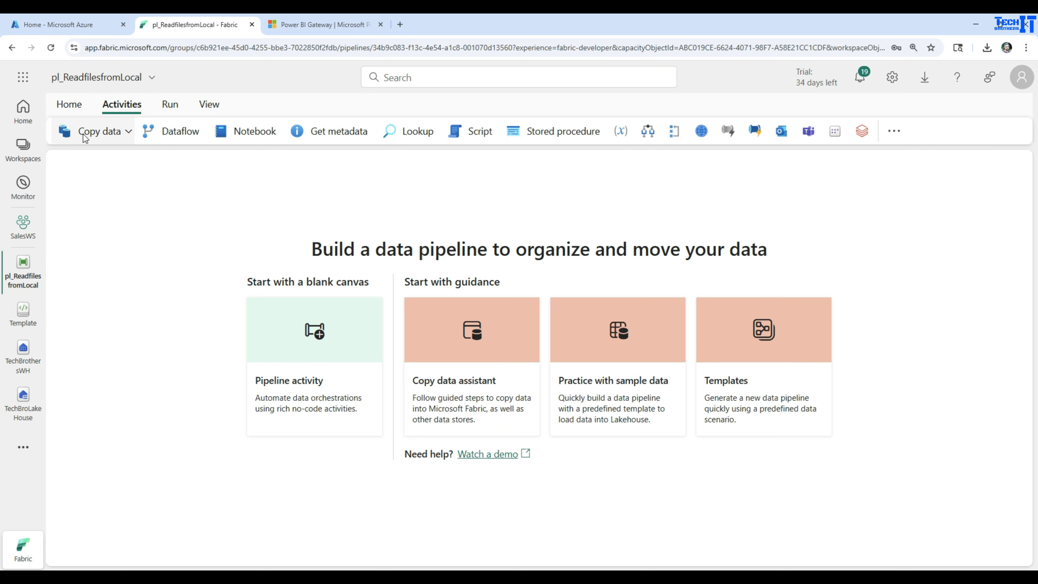
pyautogui.click(129, 134)
pyautogui.click(123, 158)
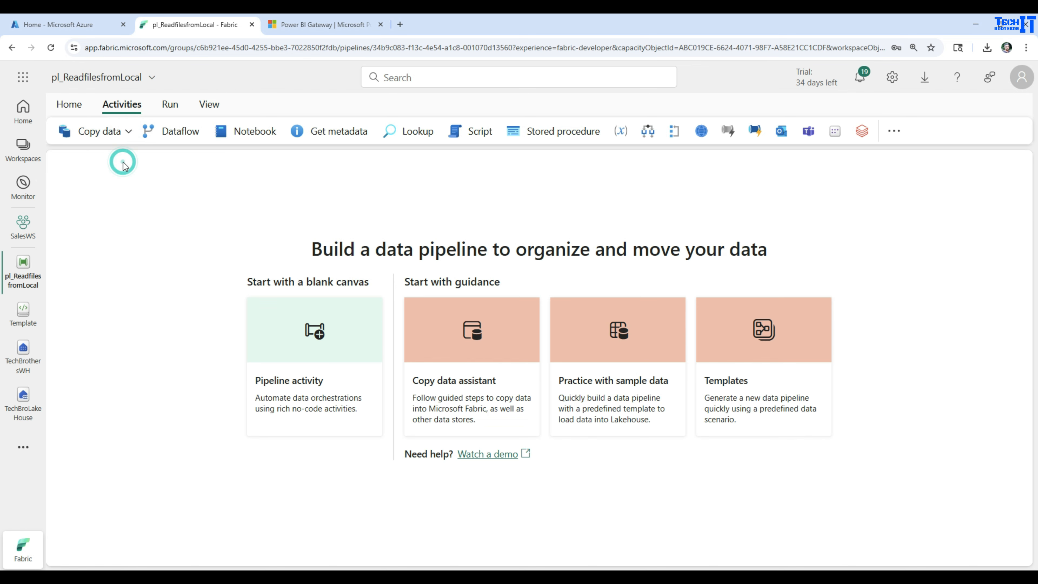
pyautogui.moveTo(155, 272); pyautogui.dragTo(373, 209)
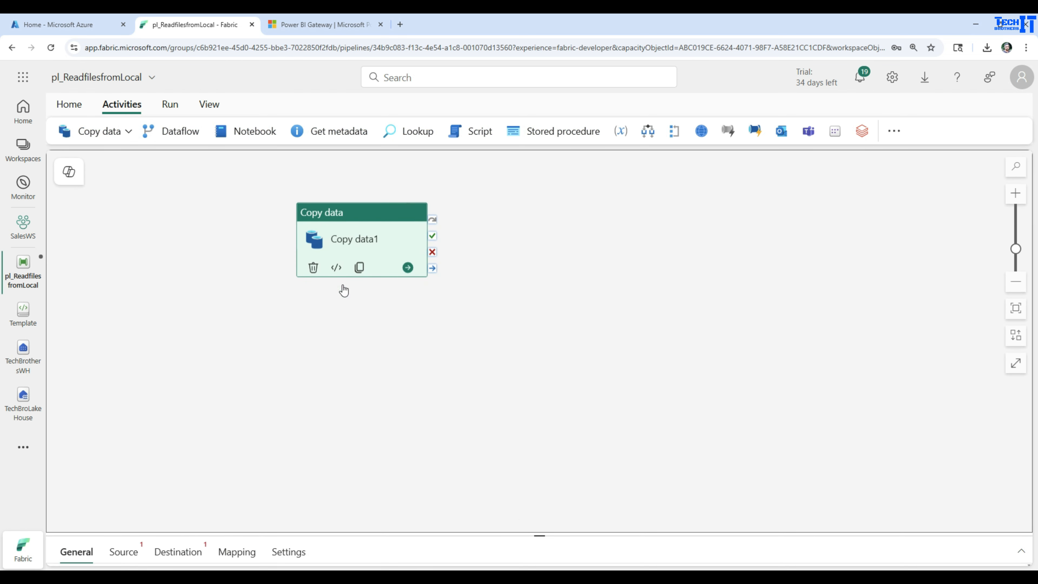
# Start a new source connection for the Copy data activity and choose Folder as the data source
pyautogui.moveTo(550, 535); pyautogui.dragTo(538, 351)
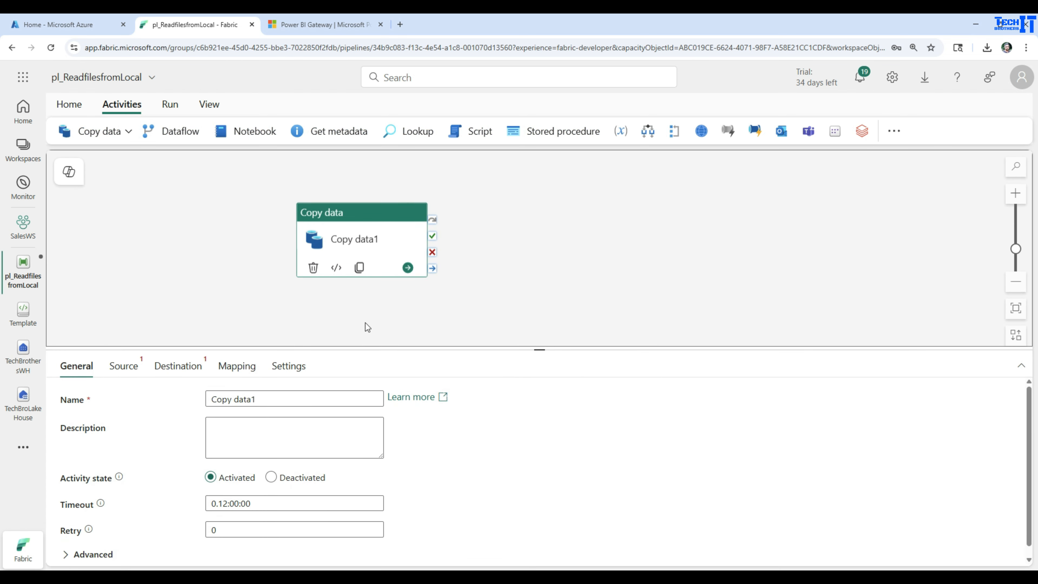
pyautogui.click(130, 370)
pyautogui.click(294, 400)
pyautogui.click(253, 446)
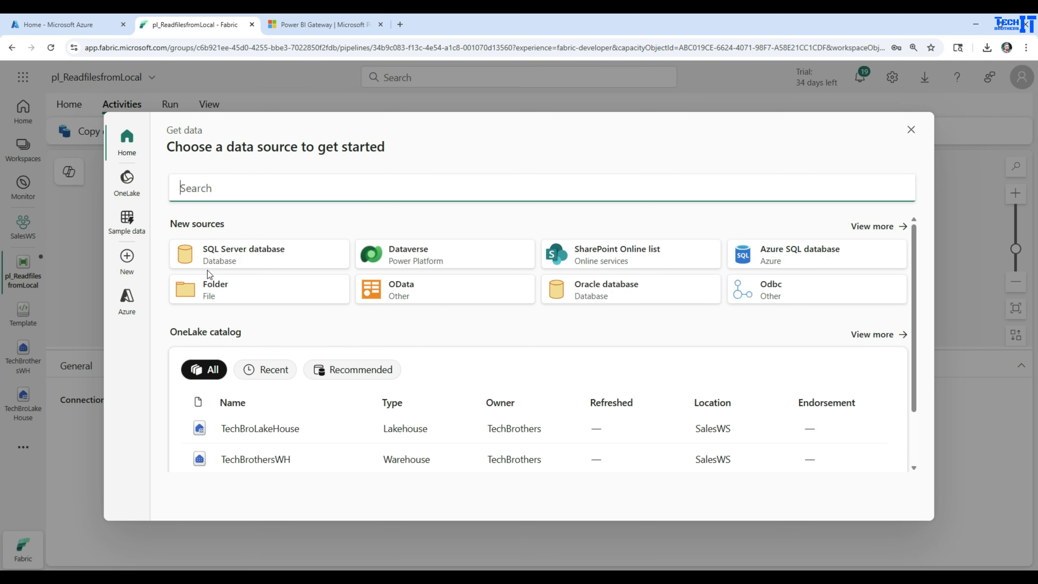
pyautogui.click(212, 287)
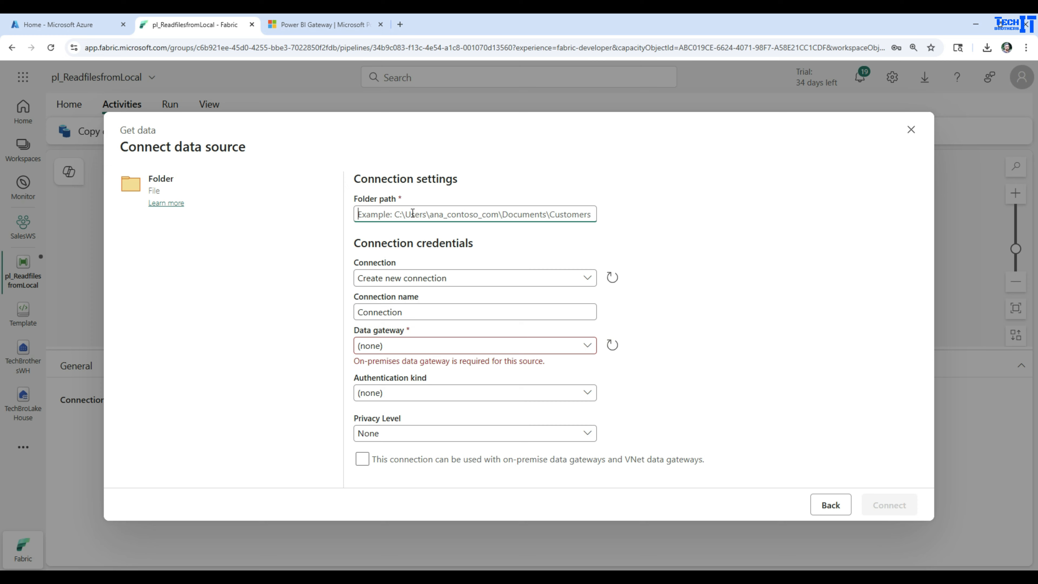
# Set the folder path to C:\Input and create a new connection through the on-premises gateway TechBrothersGateway
pyautogui.write('C:\\In')
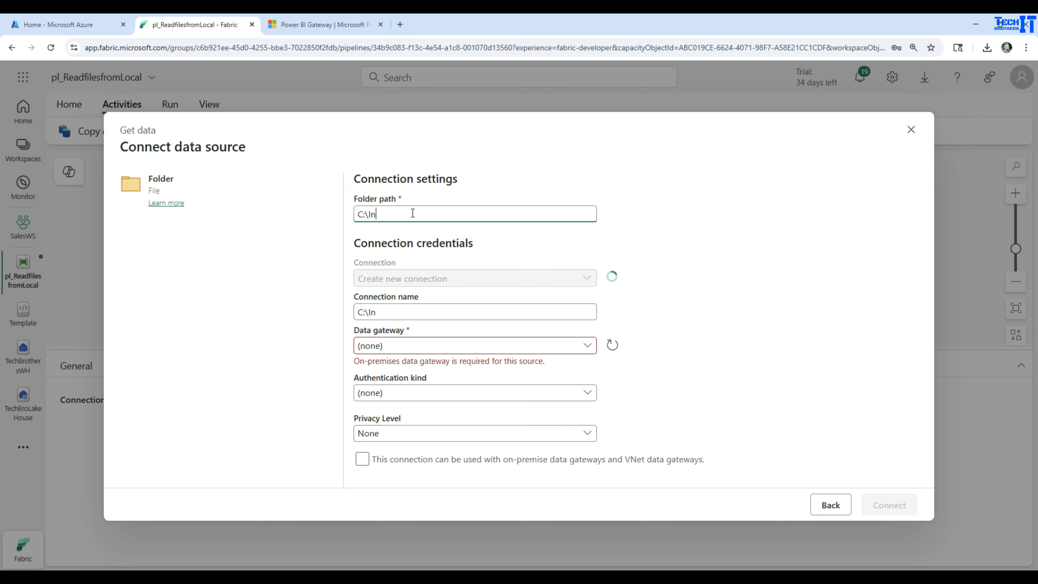
pyautogui.write('put')
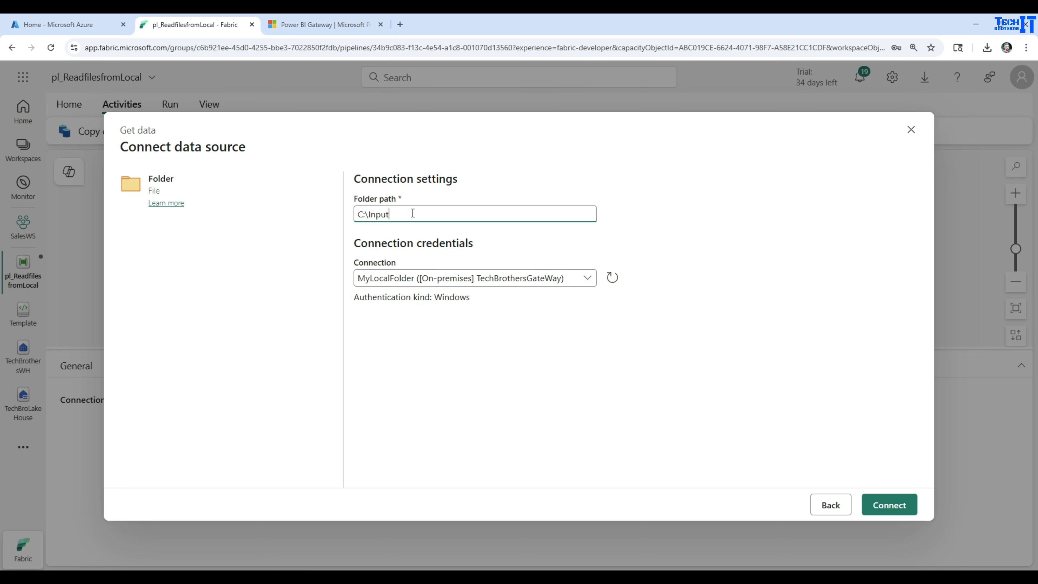
pyautogui.click(588, 279)
pyautogui.click(401, 311)
pyautogui.click(372, 345)
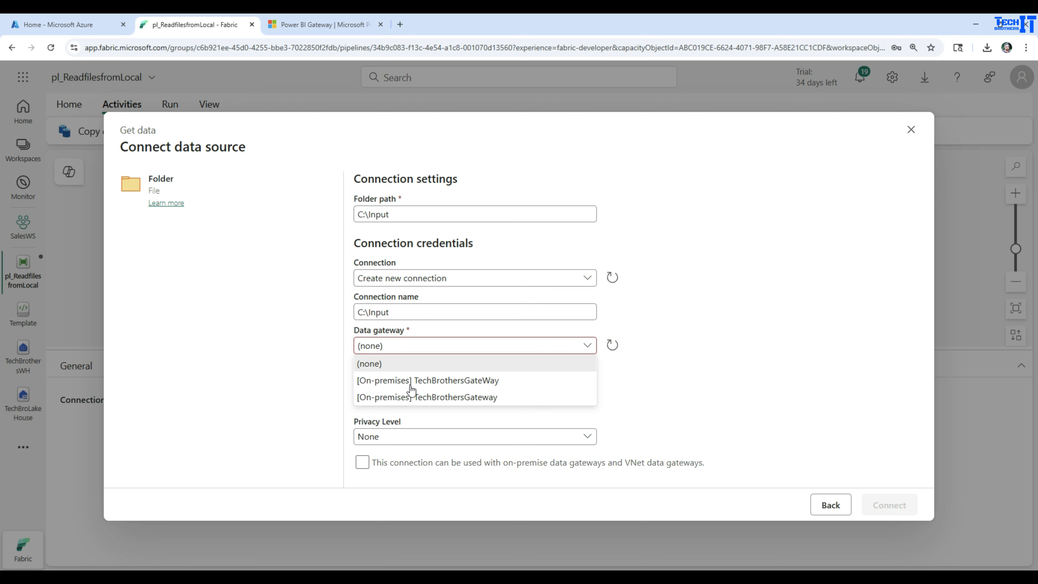
pyautogui.click(447, 404)
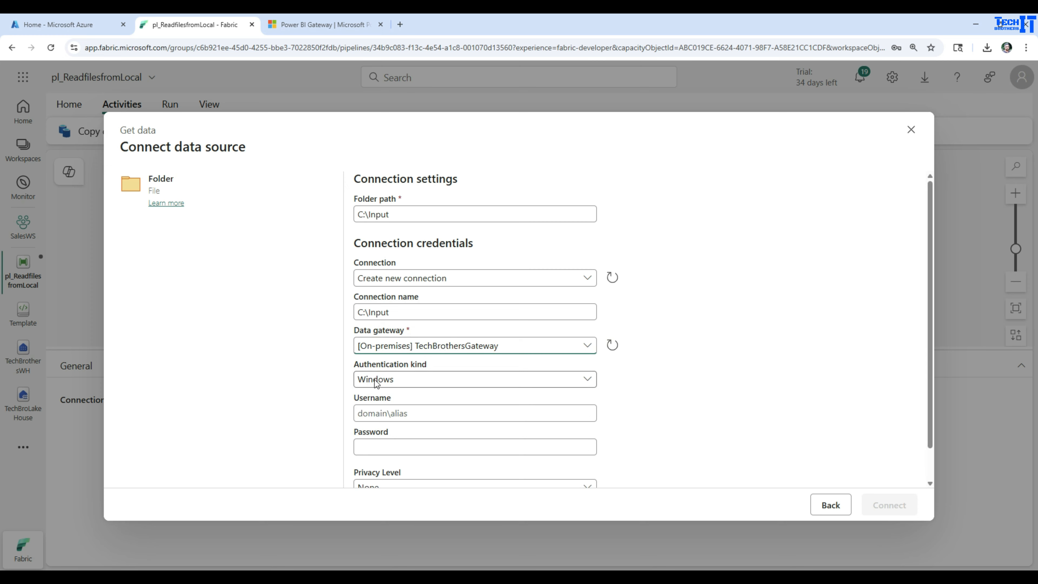
# Choose Windows authentication for the folder connection and enter the account username and password
pyautogui.click(397, 384)
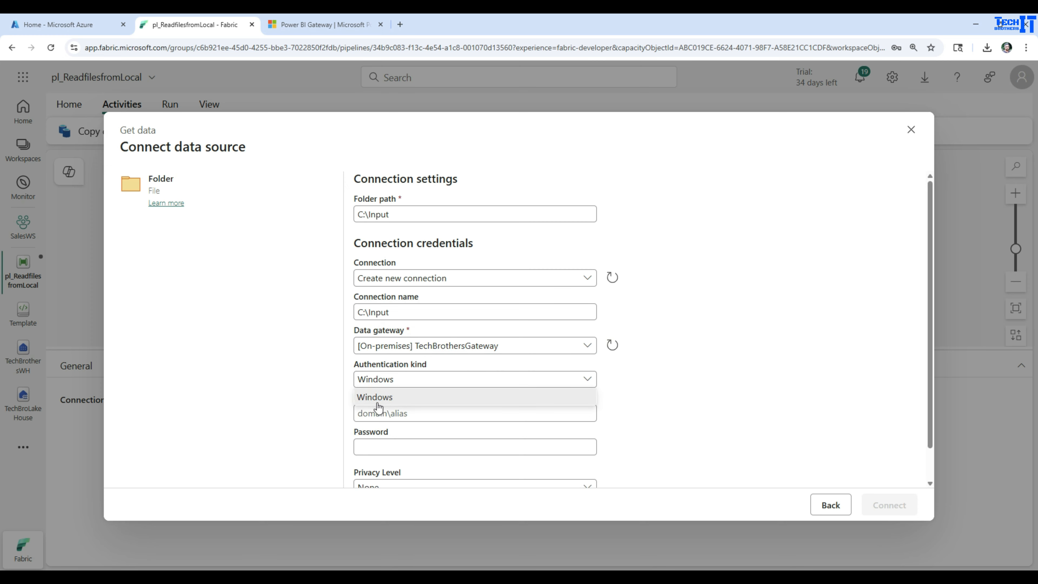
pyautogui.click(358, 403)
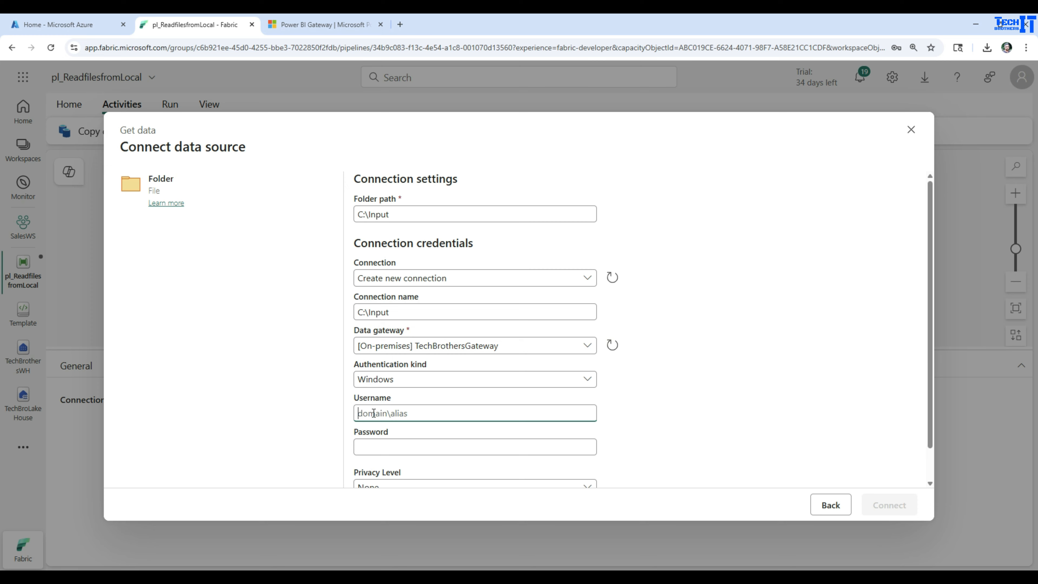
pyautogui.write('AAMIRCom')
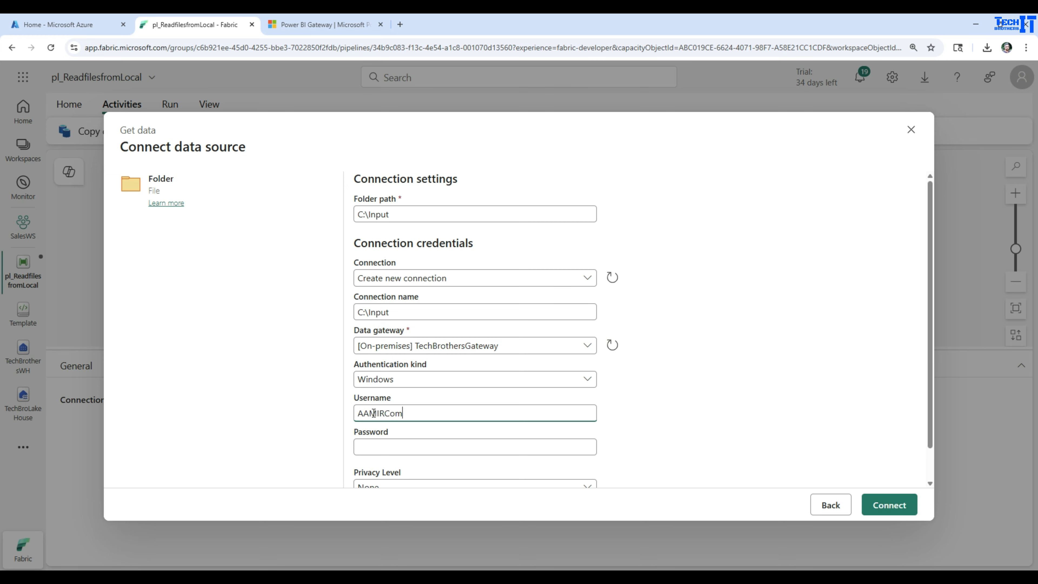
pyautogui.write('puter\\ashah')
pyautogui.click(410, 450)
pyautogui.hotkey('ctrl', 'v')
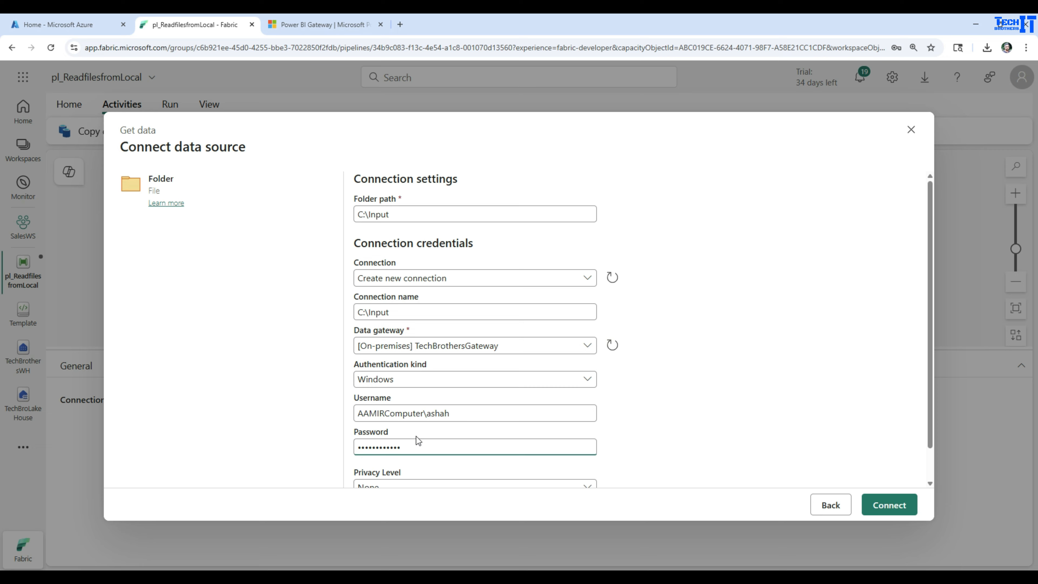
# Keep the privacy level at None and connect to the folder data source
pyautogui.scroll(-1, 690, 355)
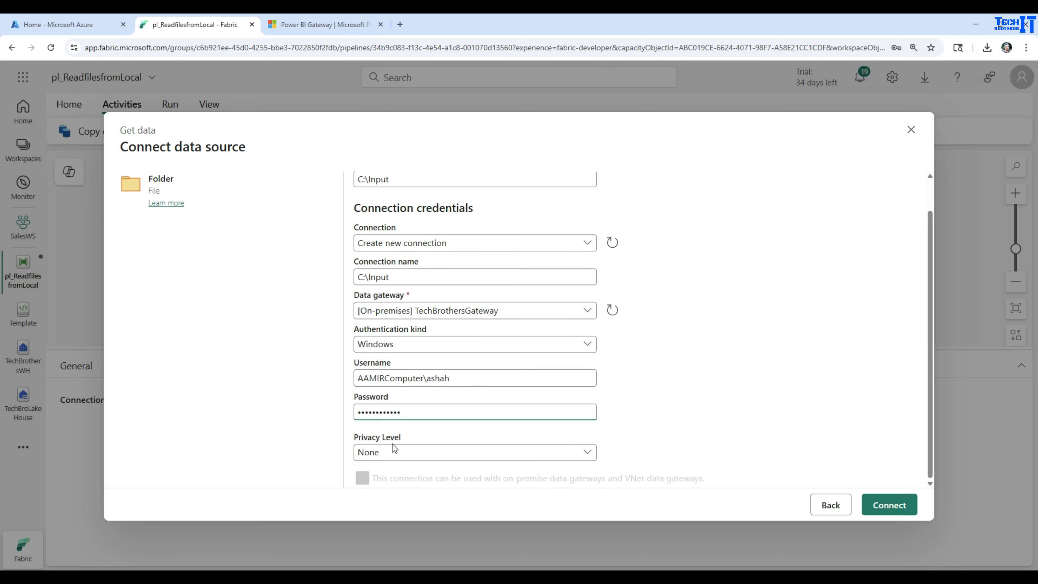
pyautogui.click(400, 452)
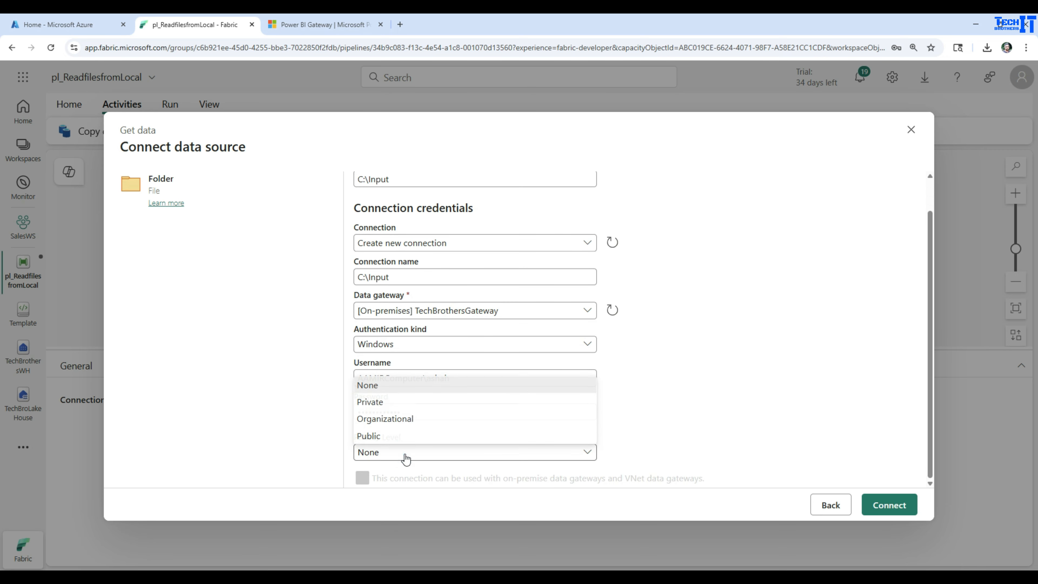
pyautogui.click(460, 386)
pyautogui.scroll(1, 764, 390)
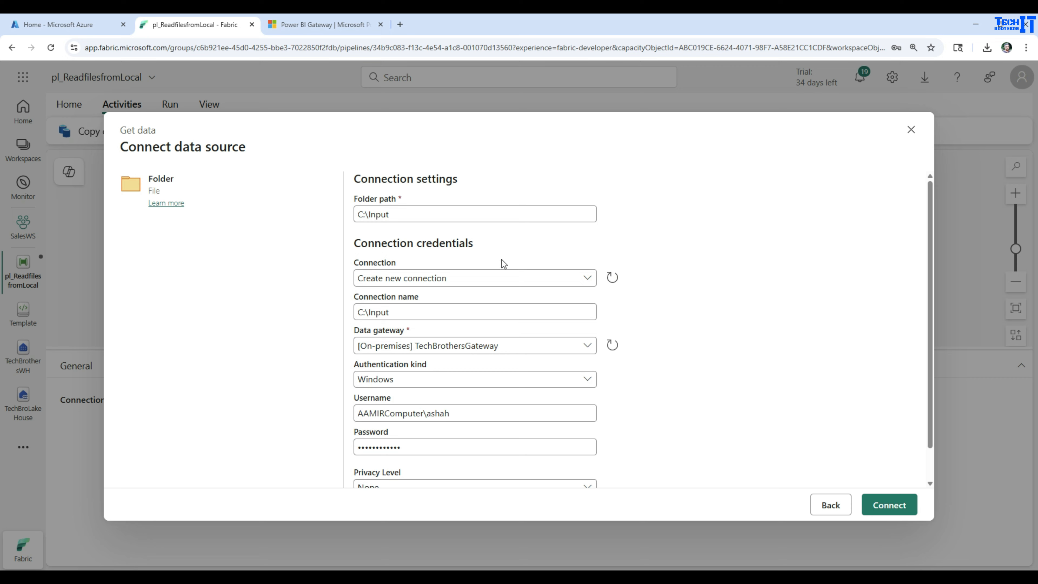
pyautogui.click(876, 504)
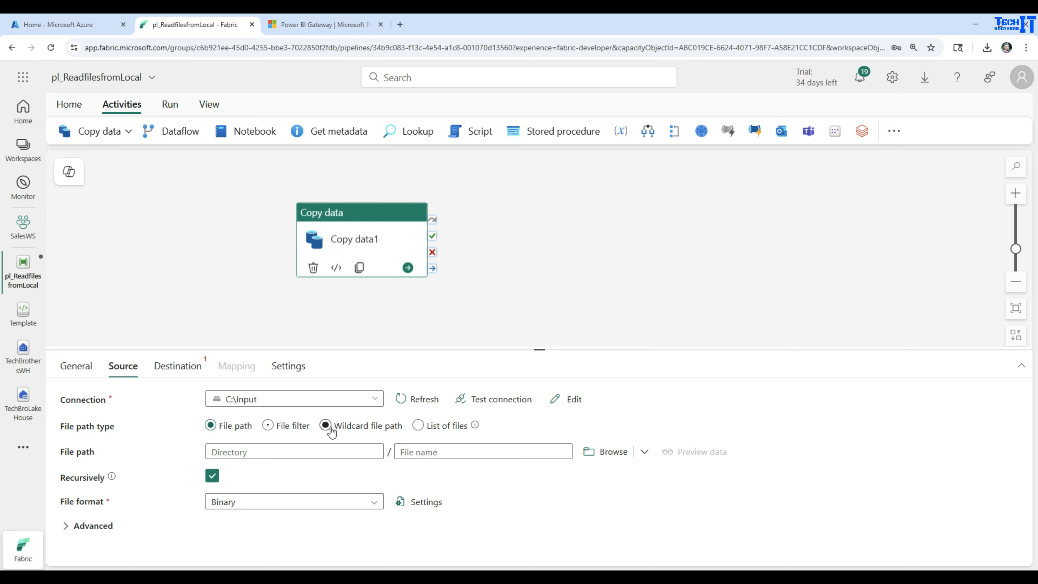
# Set the source file format to DelimitedText
pyautogui.click(278, 500)
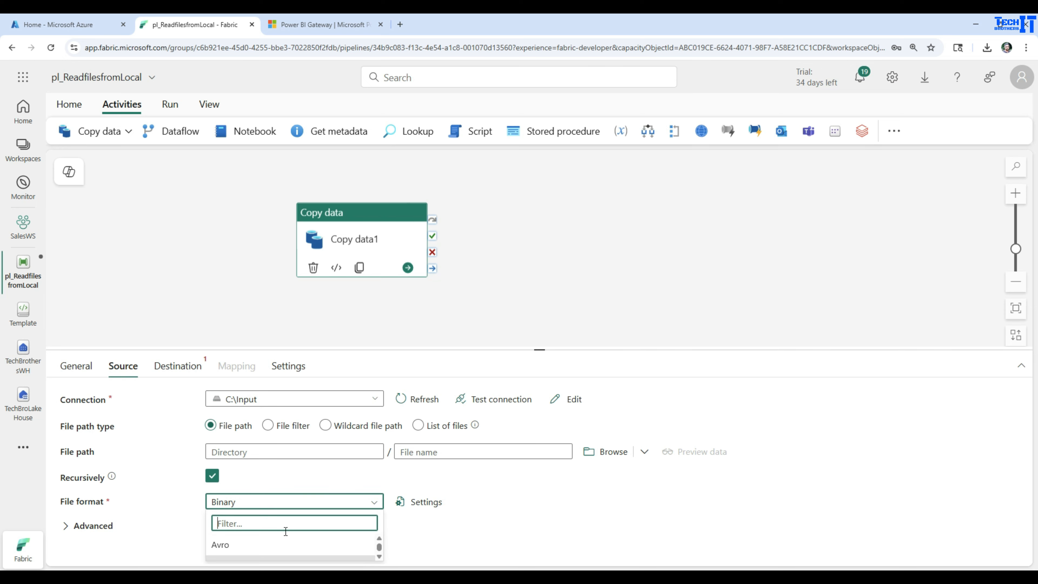
pyautogui.moveTo(473, 350); pyautogui.dragTo(475, 269)
pyautogui.click(257, 518)
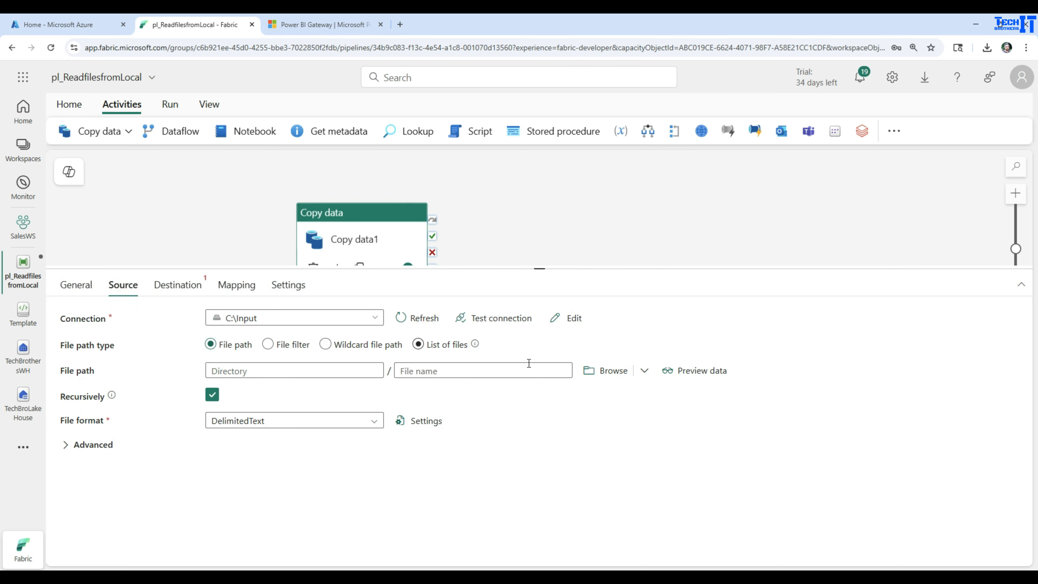
# Browse the source folder and select customer_Data_Asia_20250531.csv as the file to copy
pyautogui.click(613, 377)
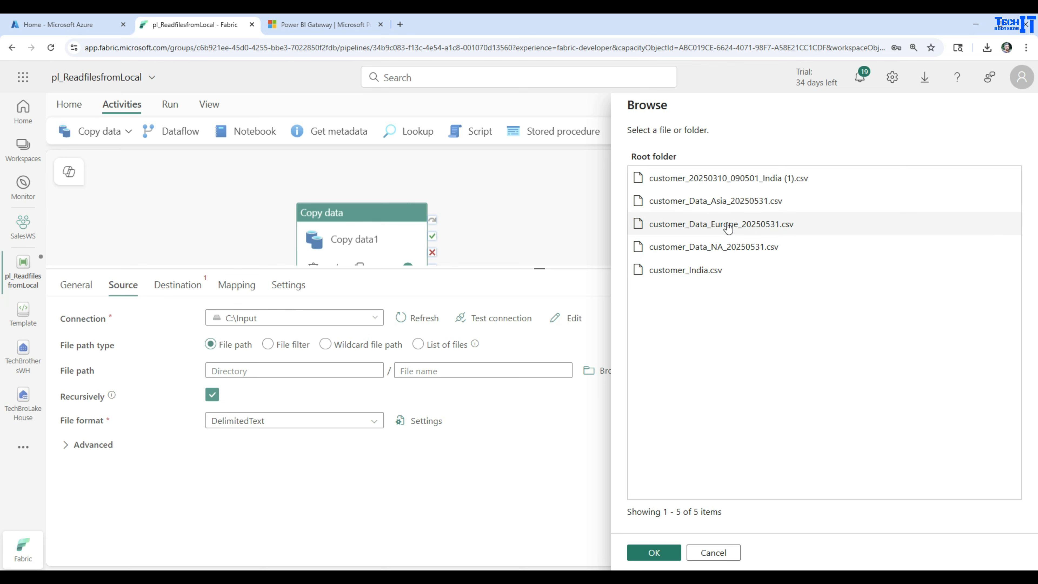
pyautogui.click(702, 203)
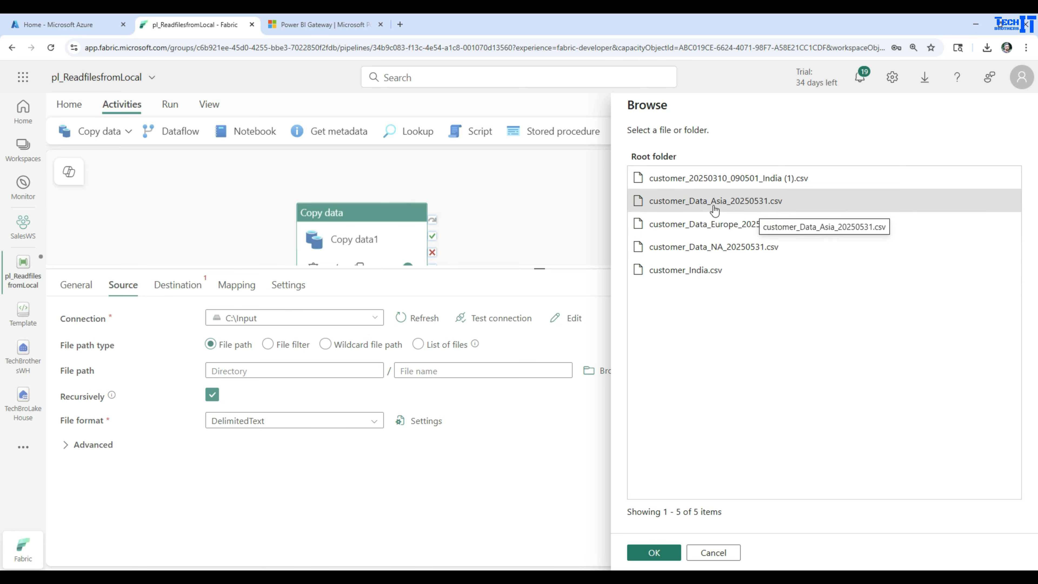
pyautogui.click(656, 555)
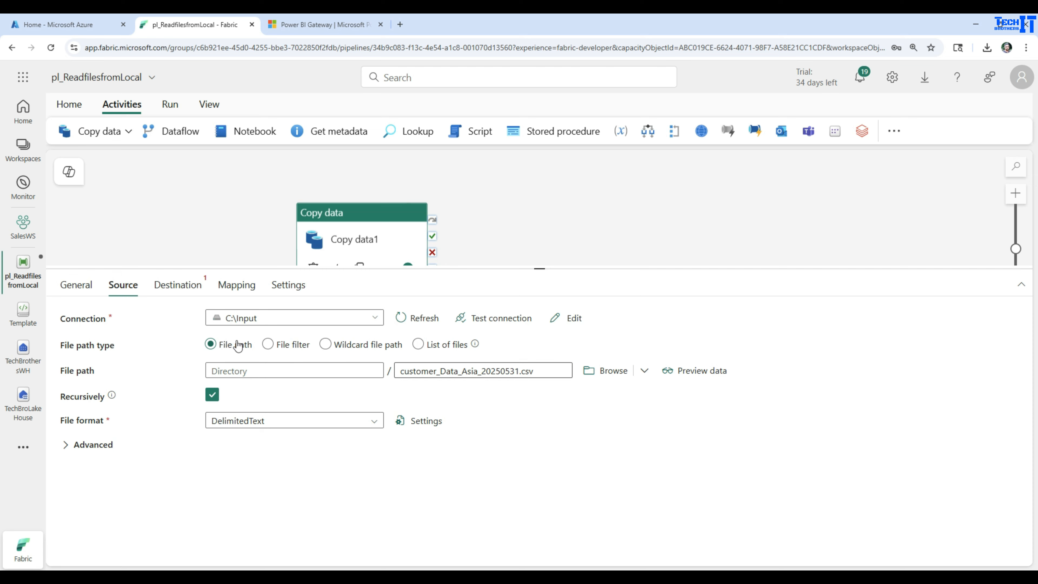
# Set the Copy data activity's destination connection to TechBroLakeHouse
pyautogui.click(185, 288)
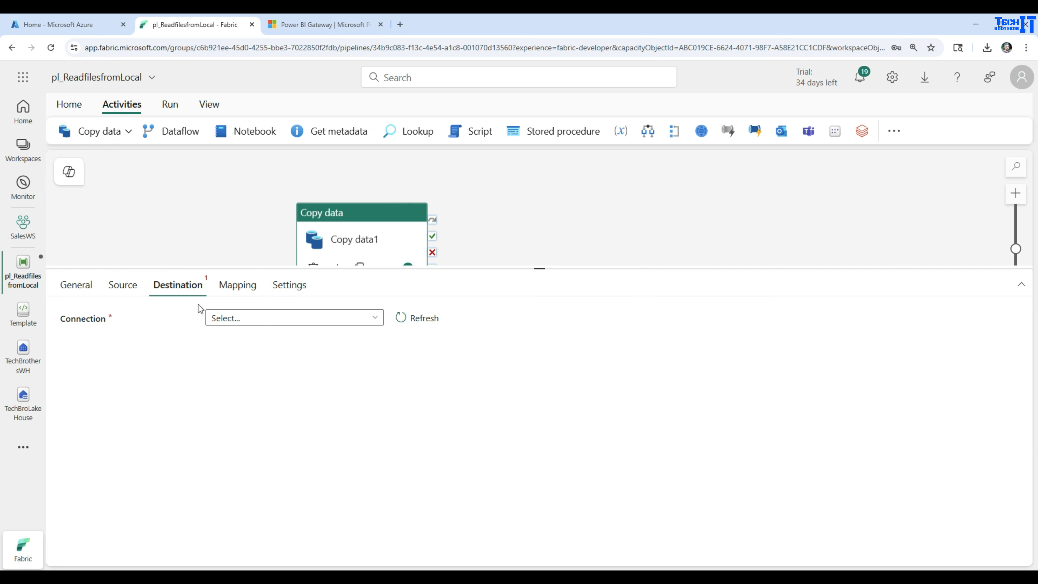
pyautogui.click(260, 318)
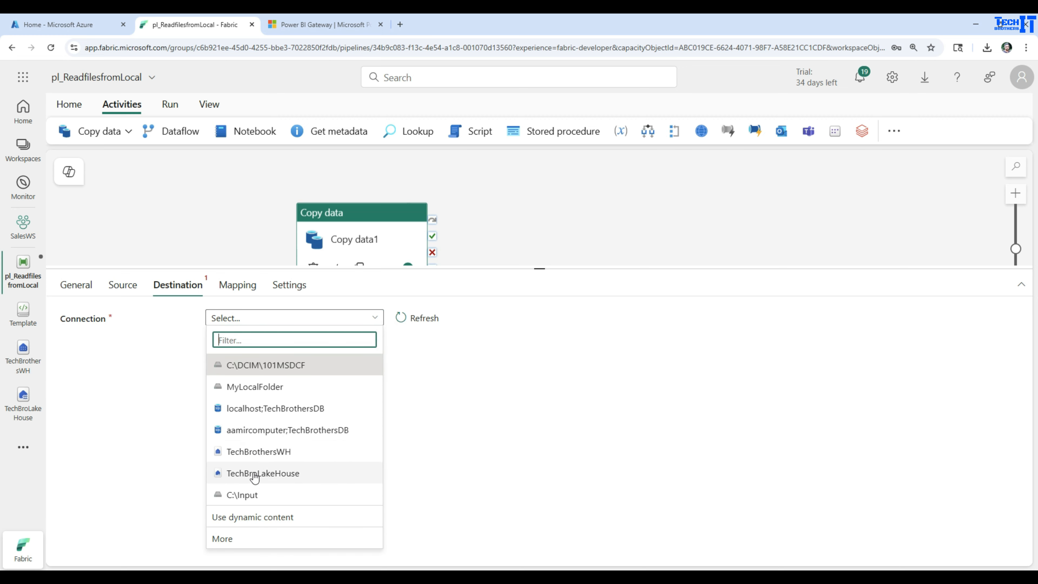
pyautogui.click(271, 474)
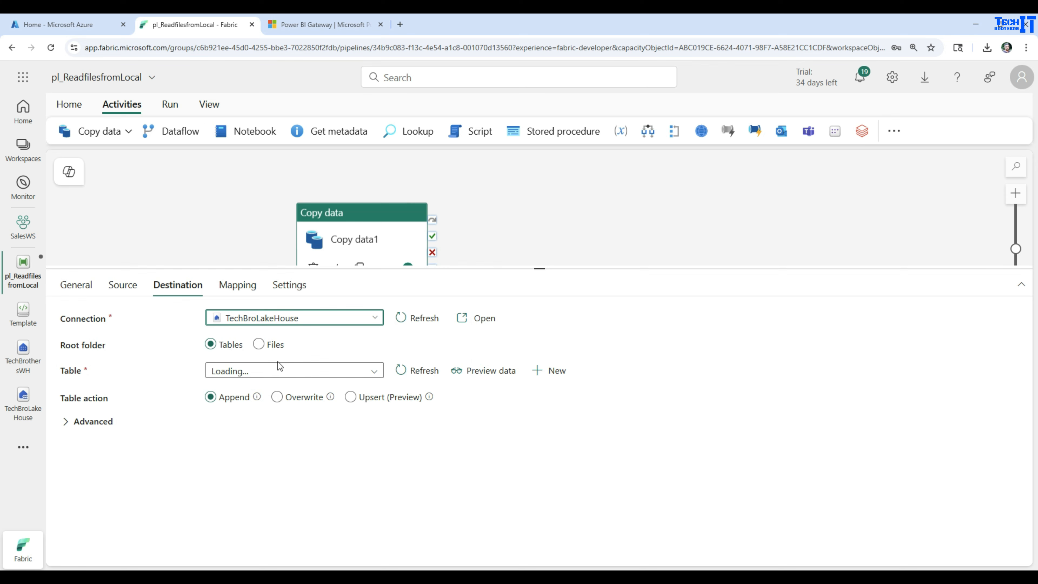
# Set the Copy data destination table name to CustomerOnPrem
pyautogui.click(281, 370)
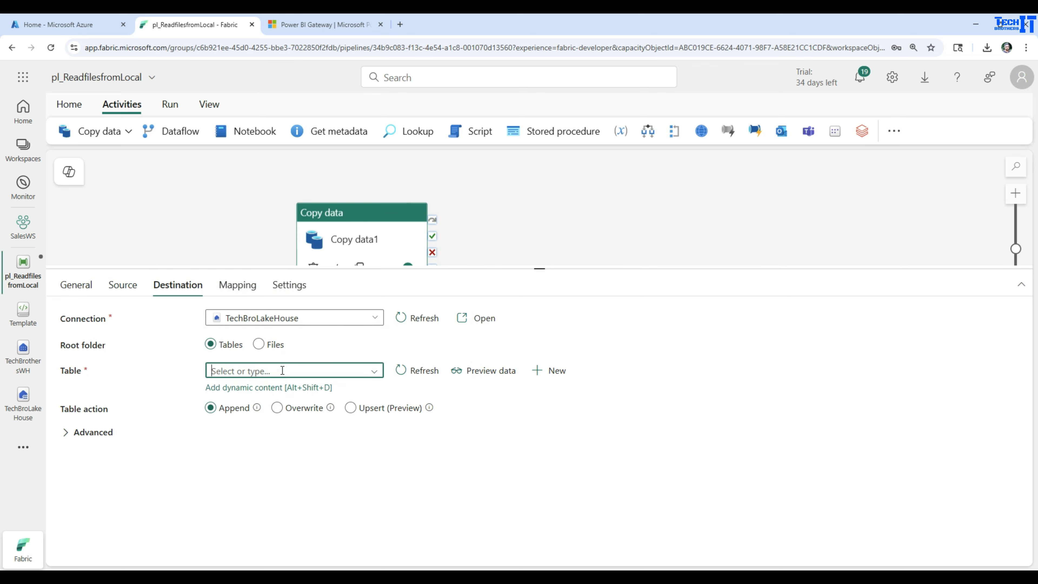
pyautogui.write('c')
pyautogui.press('BackSpace')
pyautogui.write('Cust')
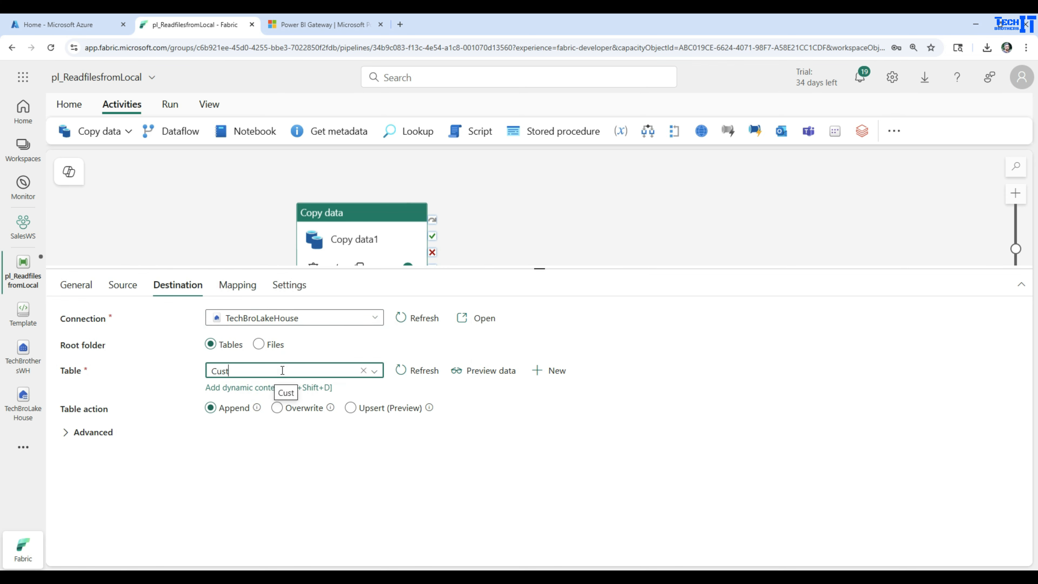
pyautogui.write('omer')
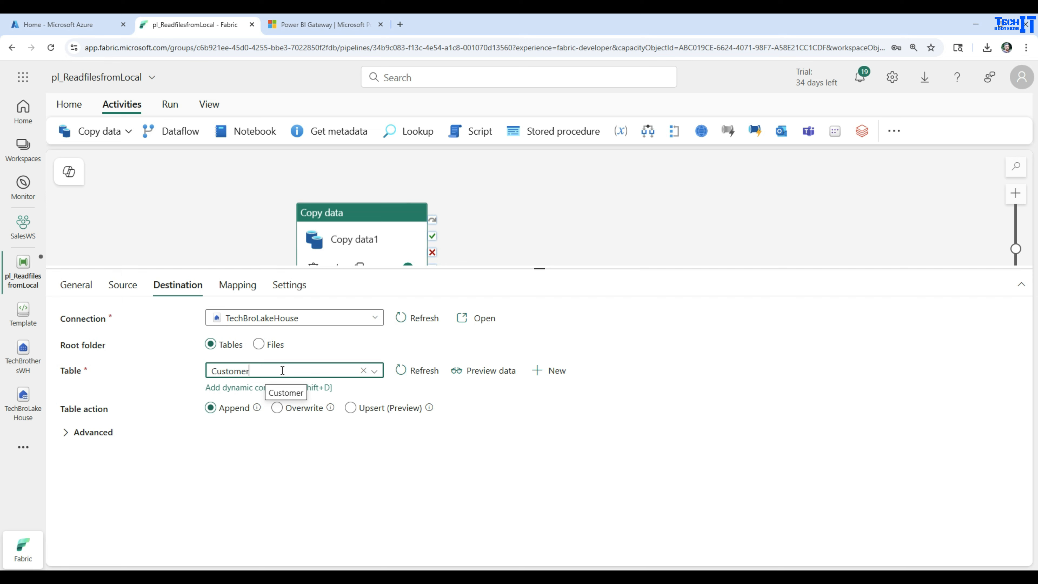
pyautogui.write('OnPrem')
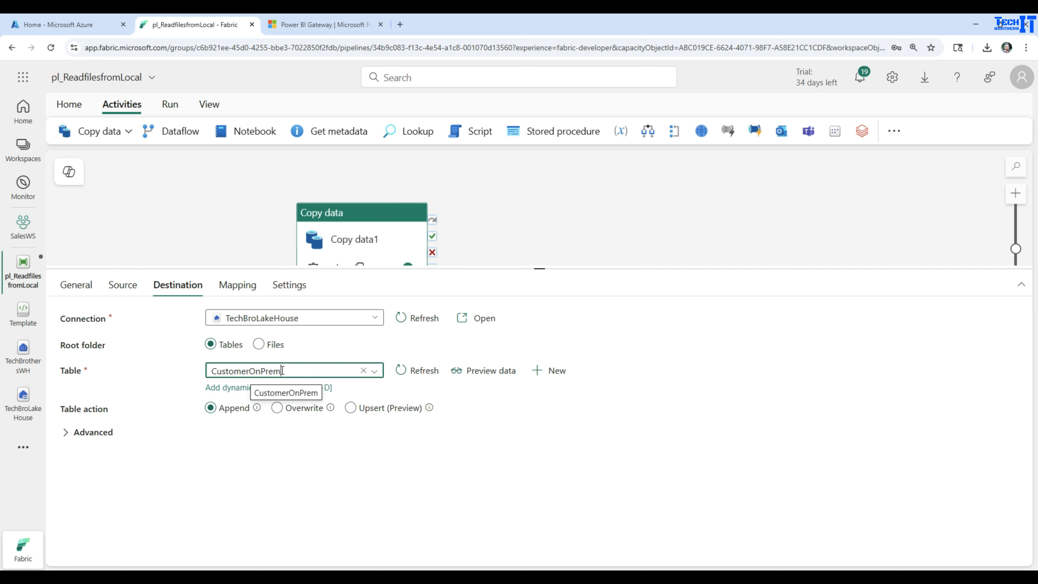
# Import the schemas into the Copy data activity's column mapping and save the pipeline
pyautogui.click(241, 287)
pyautogui.click(114, 346)
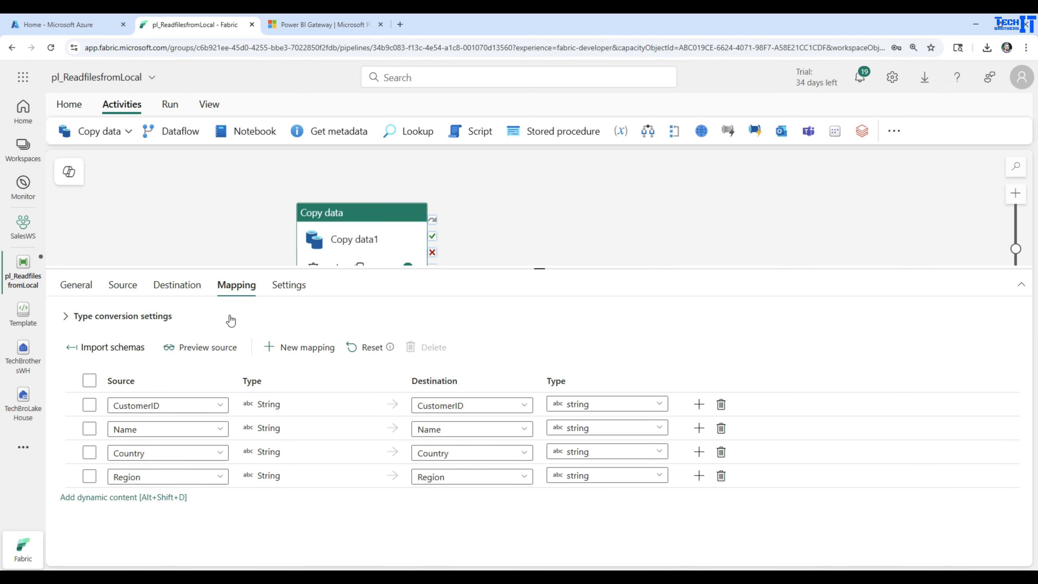
pyautogui.click(186, 241)
pyautogui.click(69, 105)
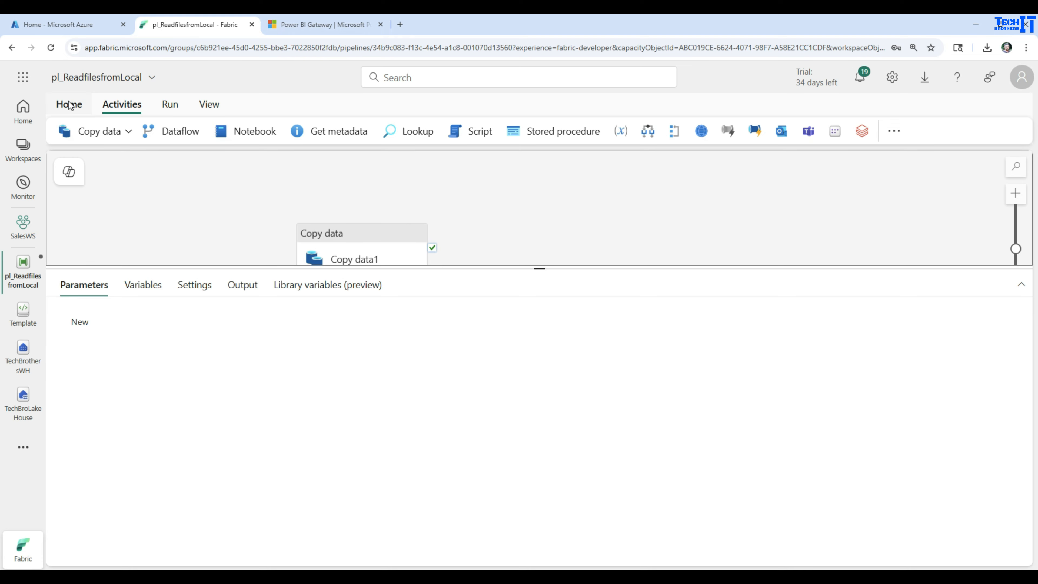
pyautogui.click(64, 131)
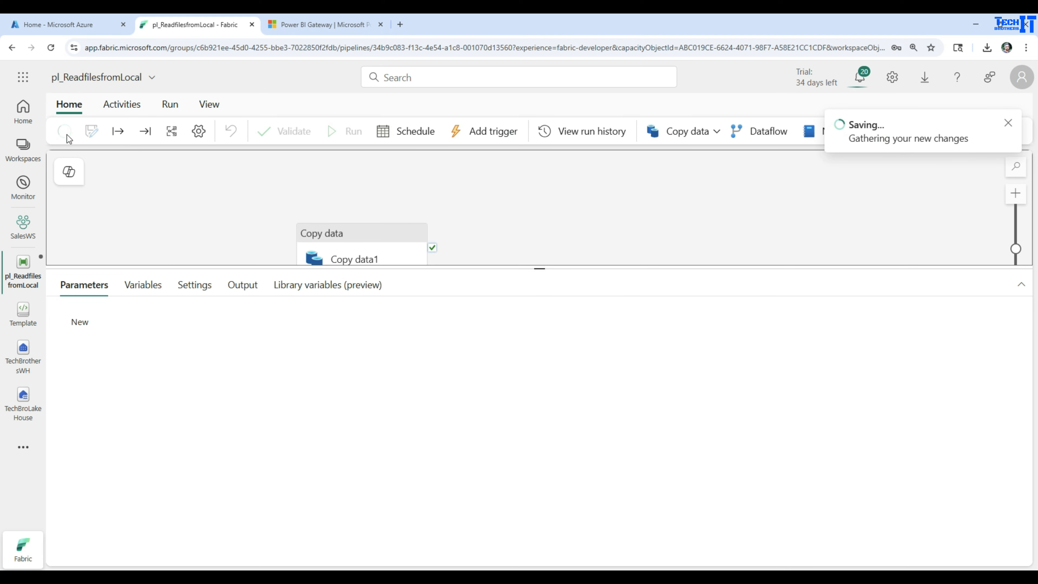
# Enlarge the pipeline canvas and run the pl_ReadfilesfromLocal pipeline
pyautogui.moveTo(538, 268); pyautogui.dragTo(544, 346)
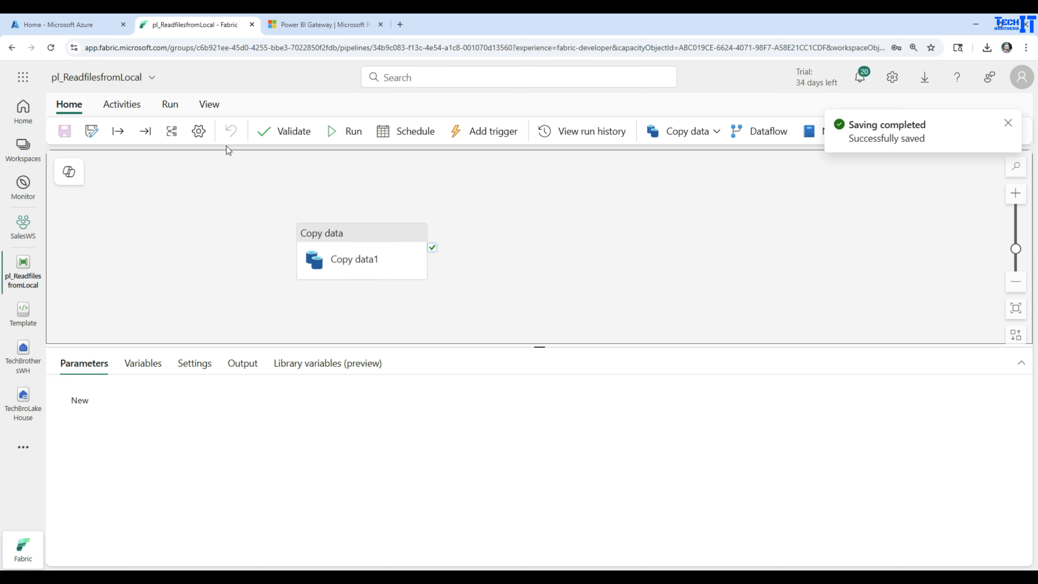
pyautogui.click(170, 105)
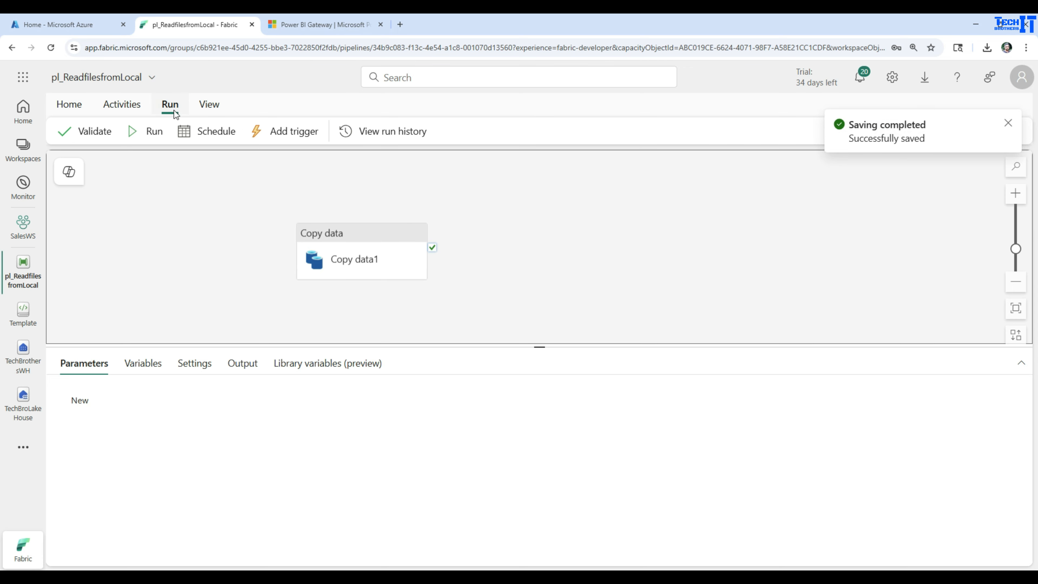
pyautogui.click(153, 133)
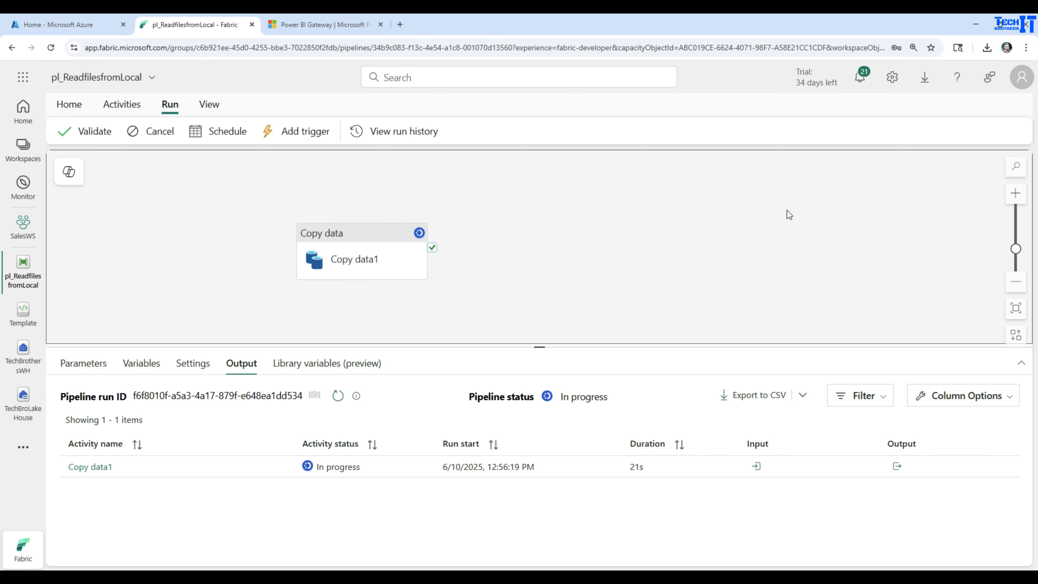
pyautogui.click(932, 87)
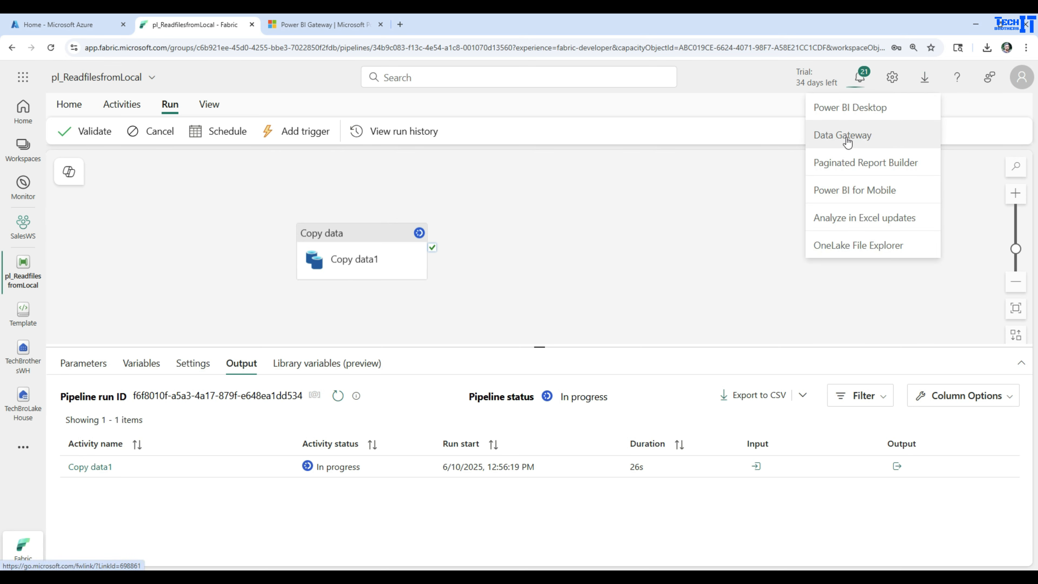
pyautogui.click(574, 277)
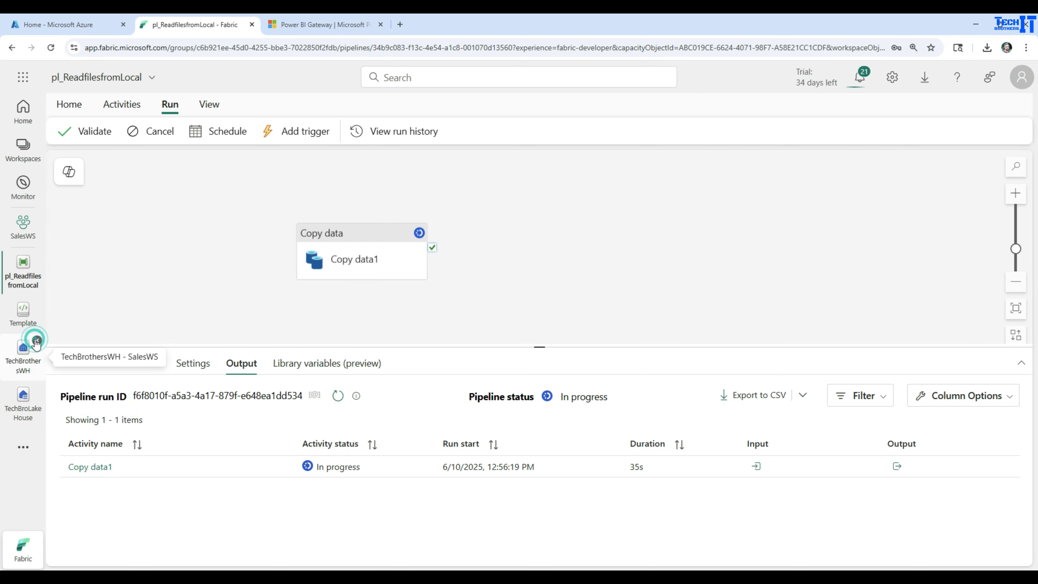
# Close the TechBrothersWH item, refresh the tables in TechBroLakeHouse and preview the CustomerOnPrem table
pyautogui.click(37, 340)
pyautogui.click(29, 356)
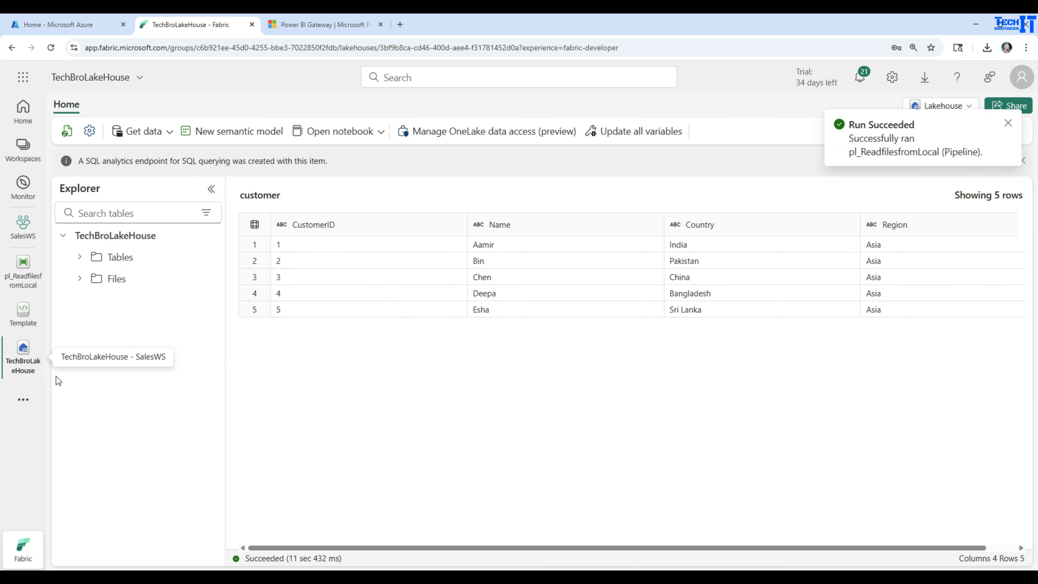
pyautogui.click(80, 256)
pyautogui.click(206, 259)
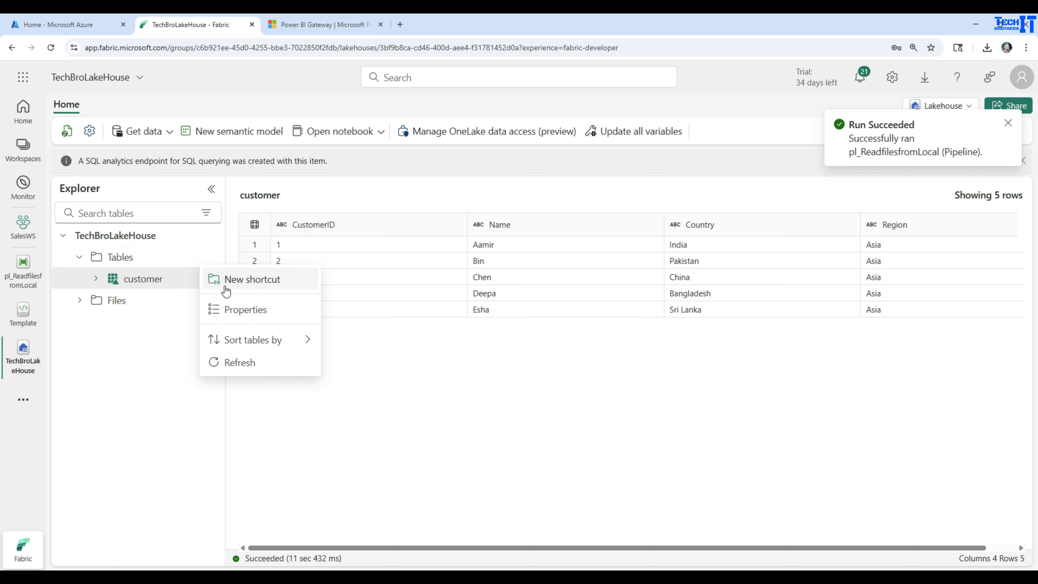
pyautogui.click(248, 364)
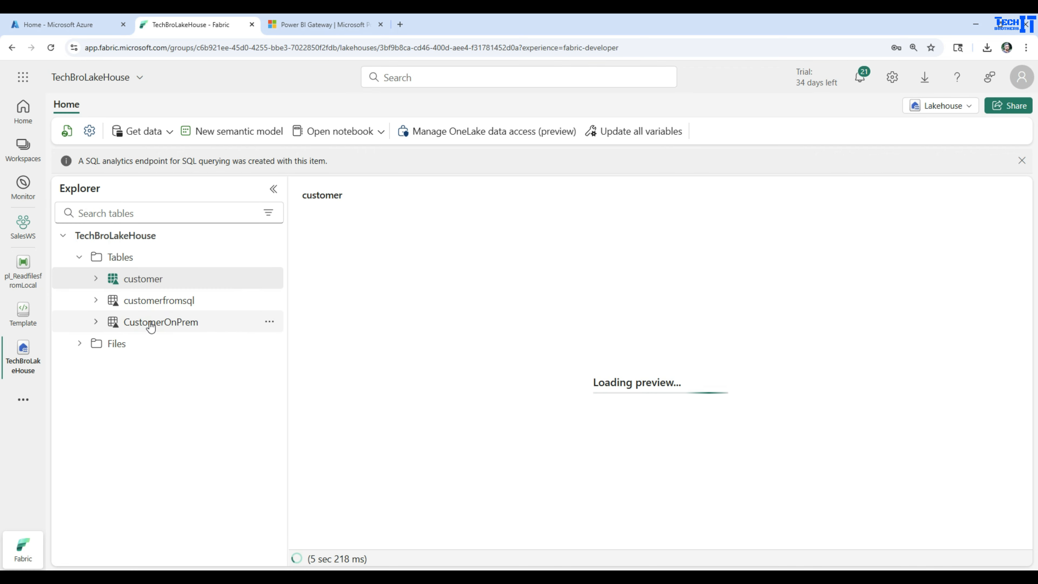
pyautogui.click(143, 327)
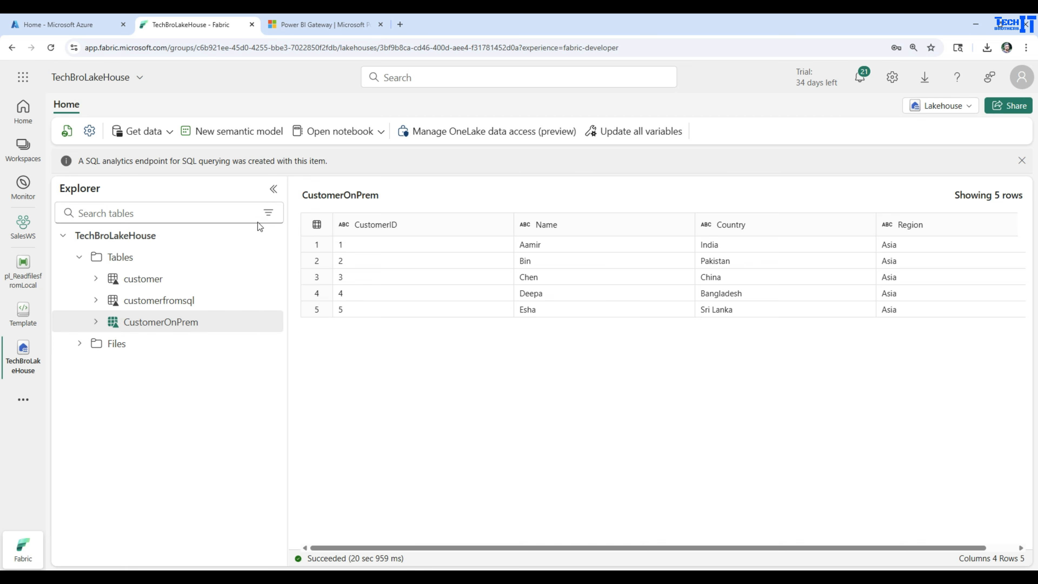
# Return to pl_ReadfilesfromLocal and review the Copy data1 run details, including source, rows read and written, and duration breakdown
pyautogui.click(28, 280)
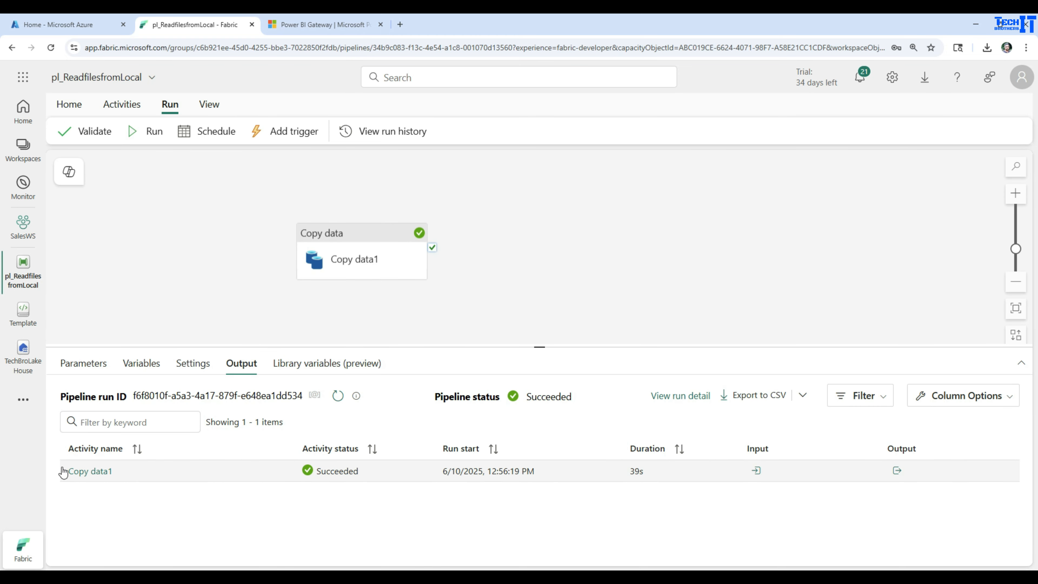
pyautogui.click(87, 473)
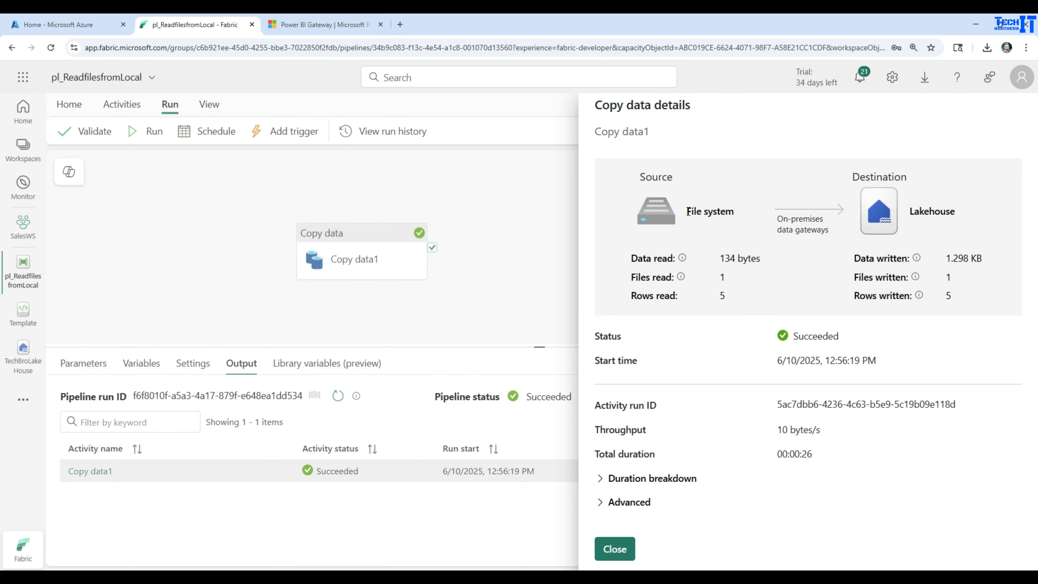
pyautogui.moveTo(688, 211); pyautogui.dragTo(731, 209)
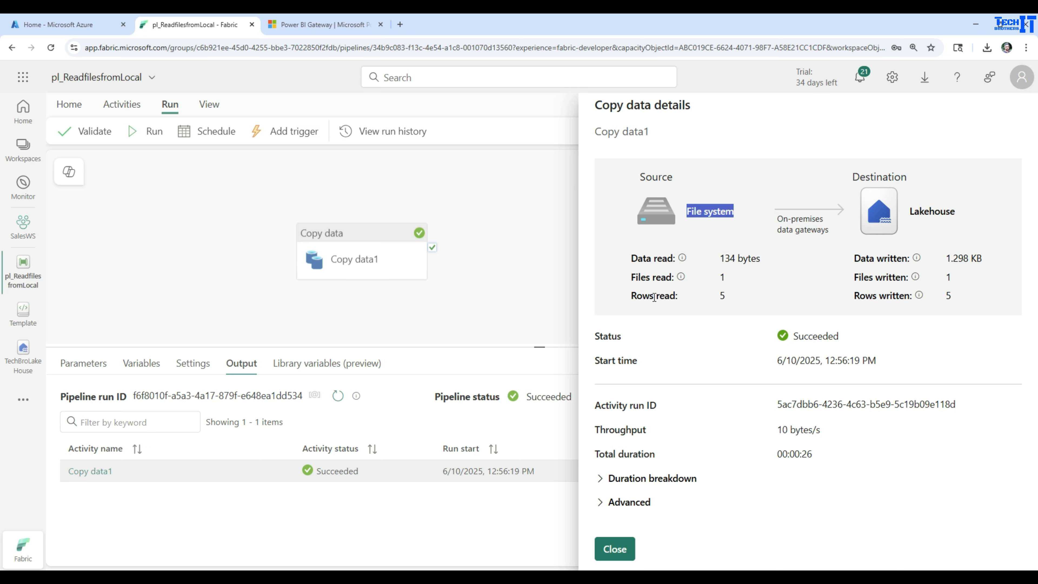
pyautogui.moveTo(732, 295); pyautogui.dragTo(629, 300)
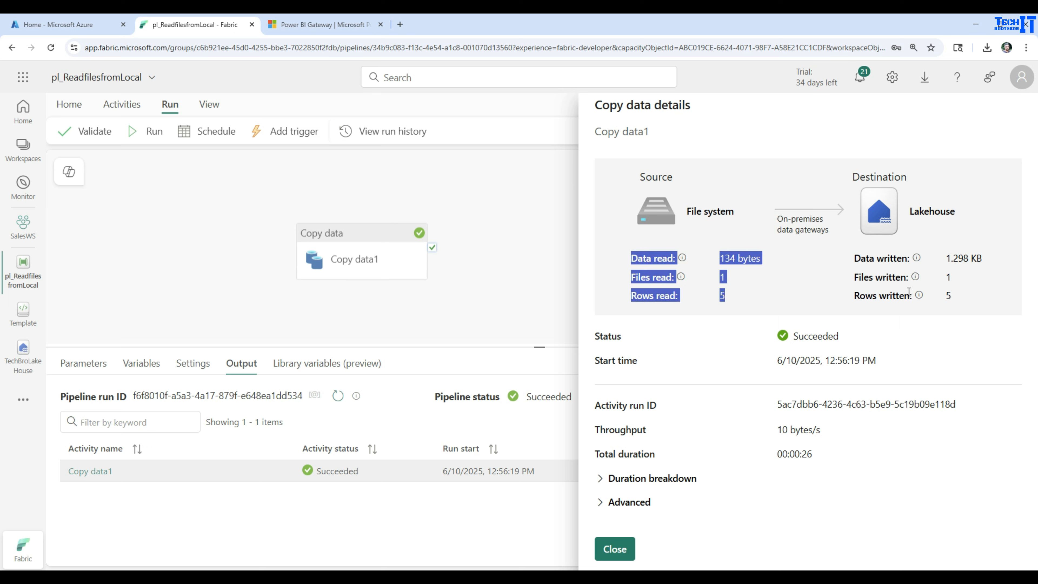
pyautogui.moveTo(952, 296); pyautogui.dragTo(855, 294)
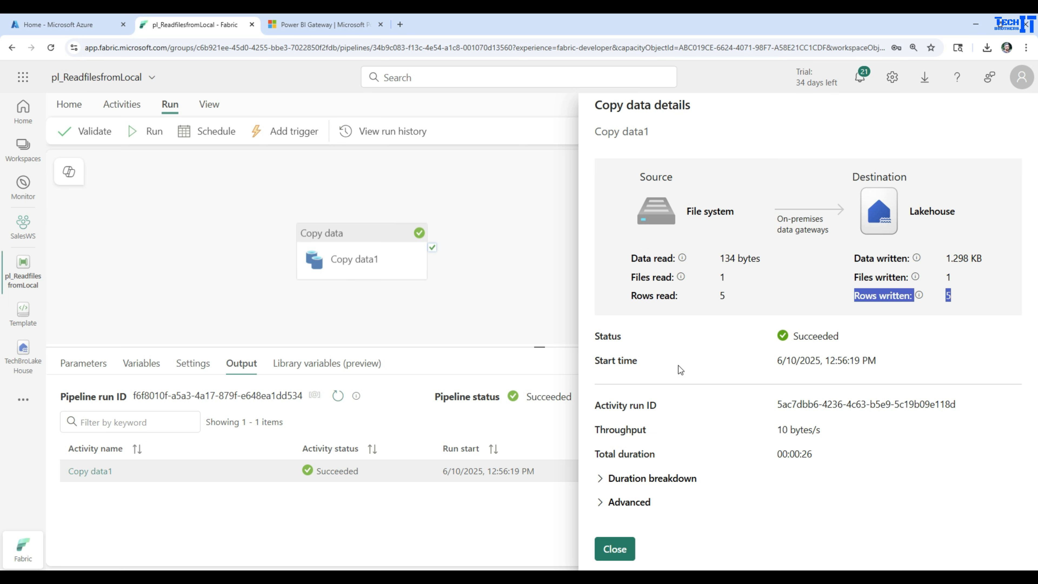
pyautogui.click(599, 478)
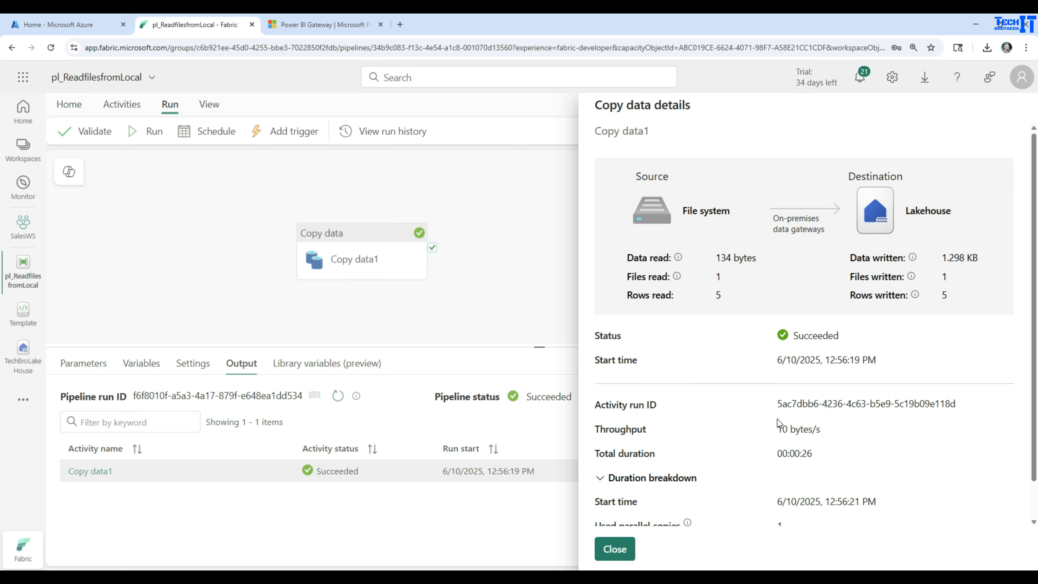
pyautogui.scroll(-1, 778, 425)
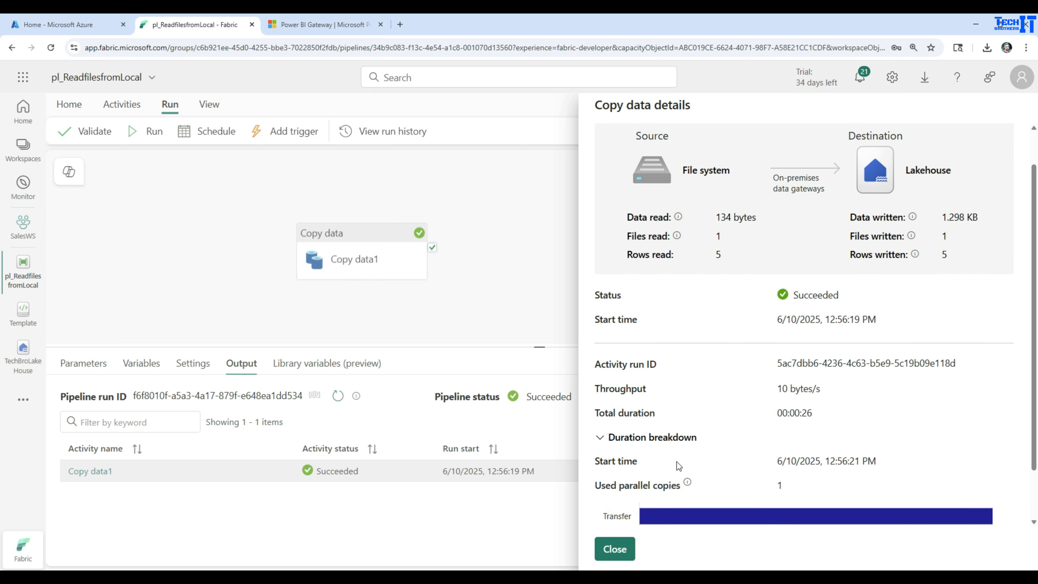
pyautogui.click(599, 437)
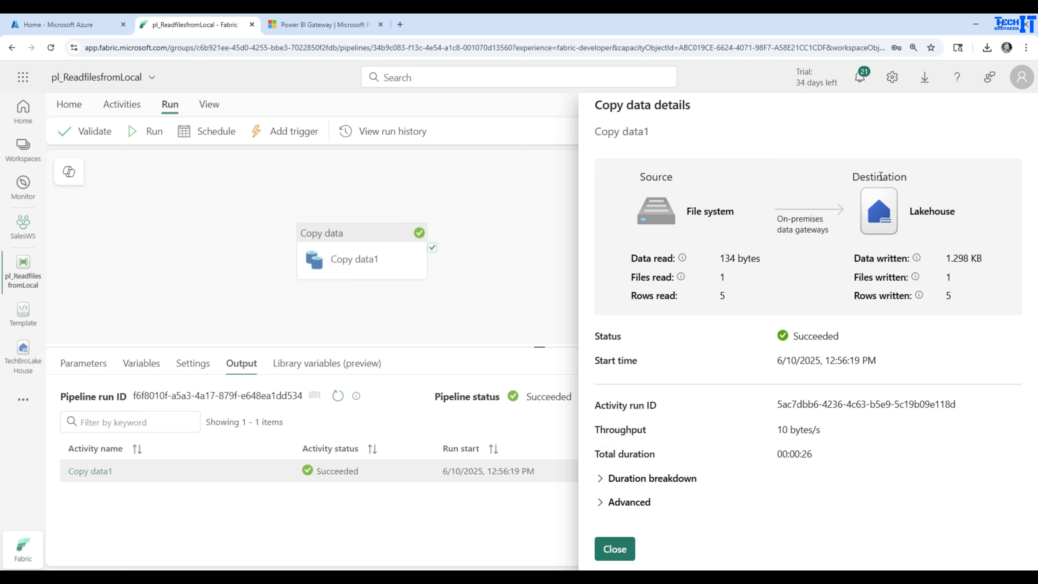
pyautogui.click(614, 548)
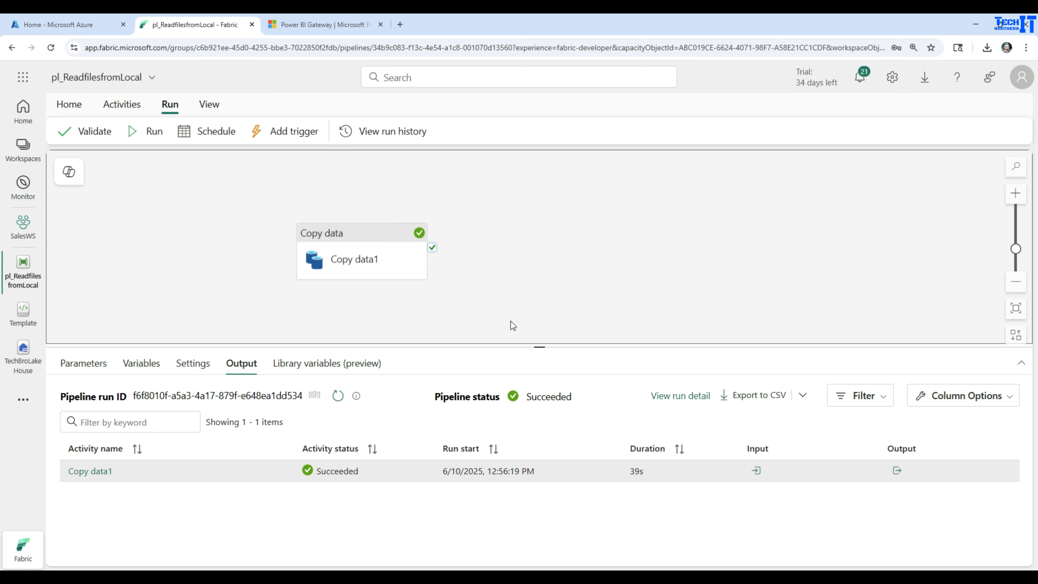
# Open the connections and gateways management page and check which gateway cluster the C:\Input connection uses
pyautogui.click(893, 78)
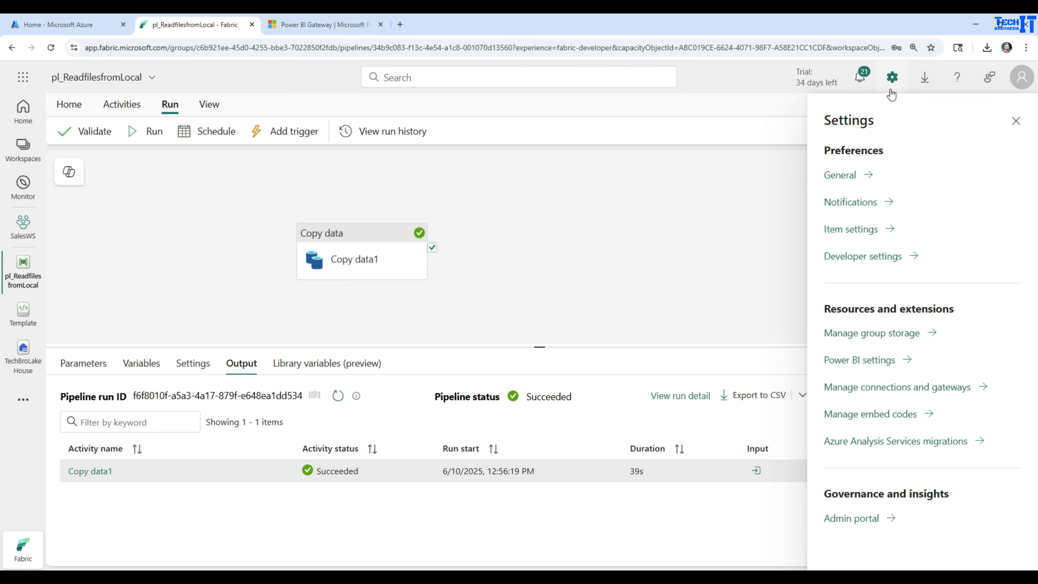
pyautogui.click(870, 388)
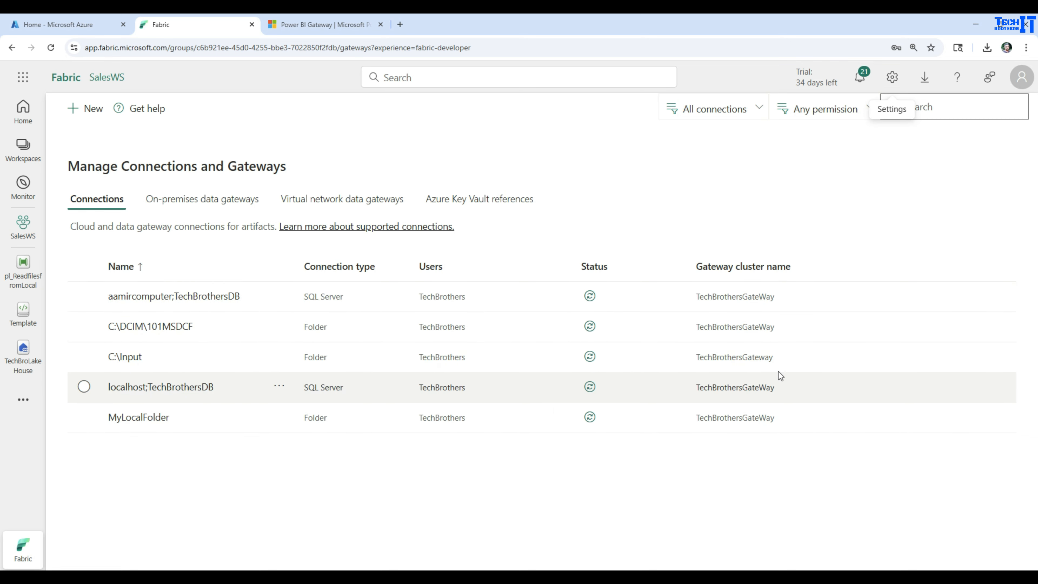
pyautogui.moveTo(777, 357); pyautogui.dragTo(716, 354)
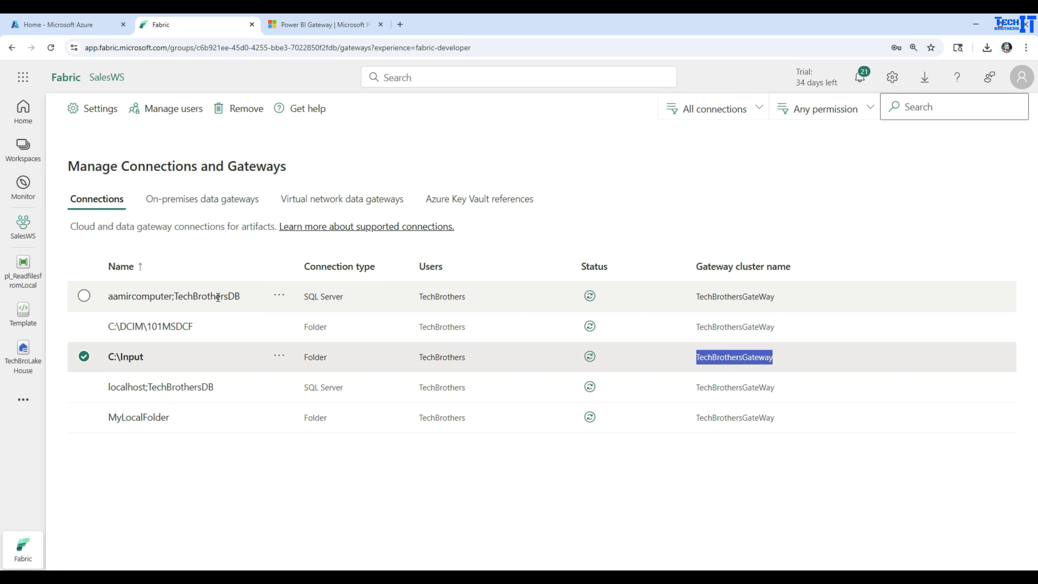
# Remove the first-listed SQL Server connection to TechBrothersDB, keeping the localhost one
pyautogui.click(84, 298)
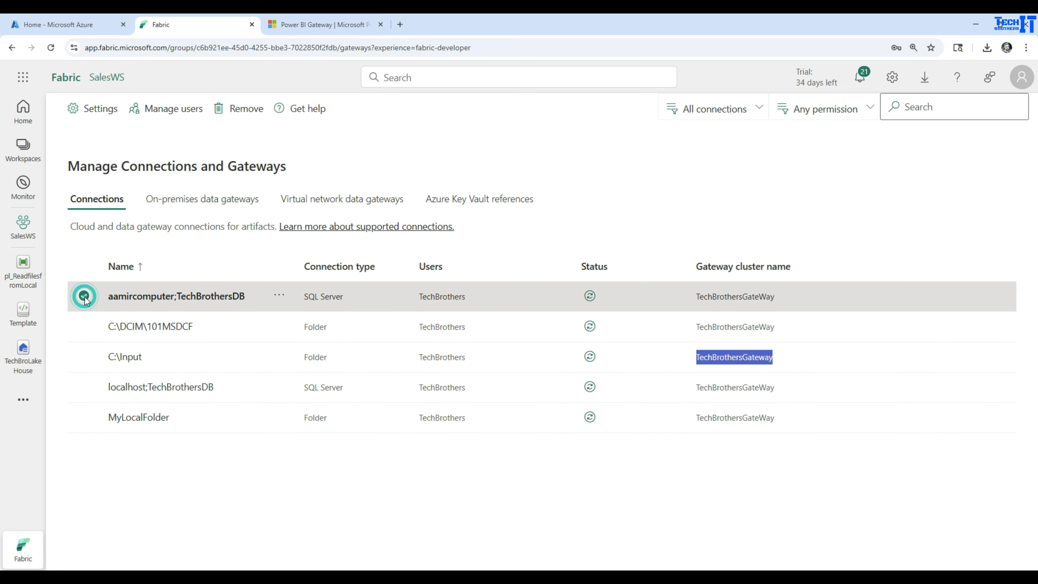
pyautogui.click(279, 297)
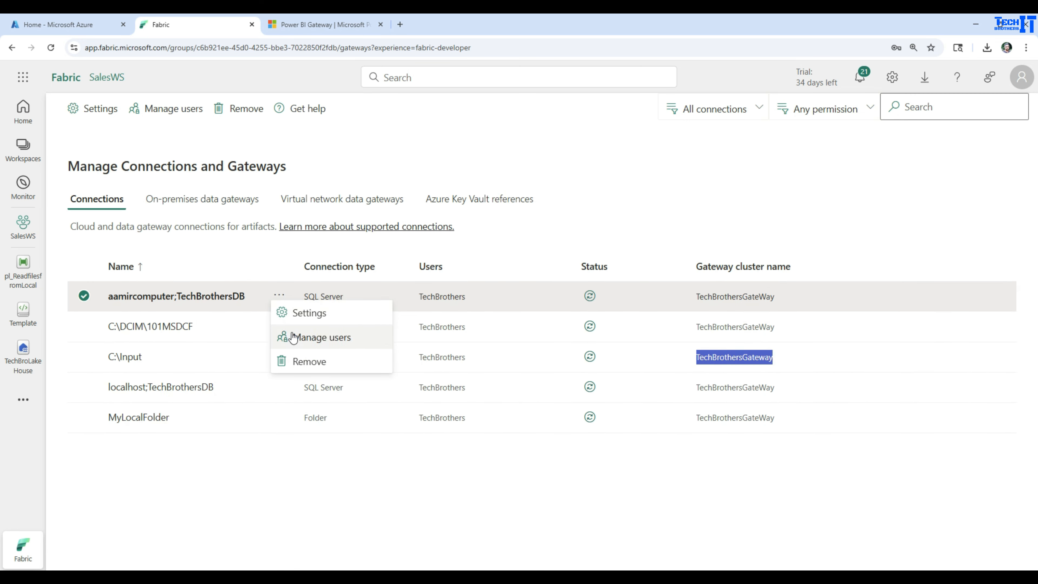
pyautogui.click(300, 362)
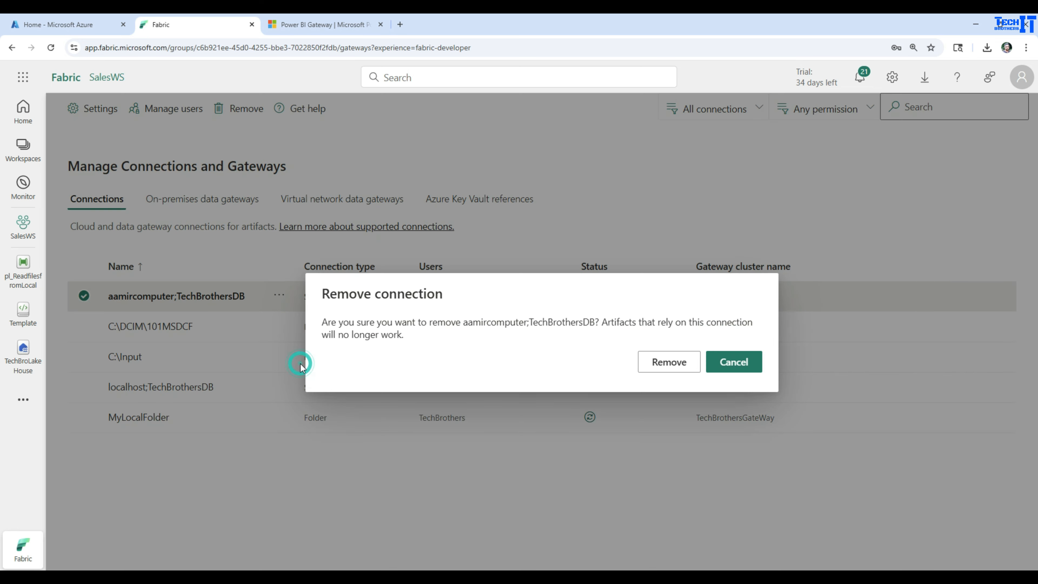
pyautogui.click(670, 363)
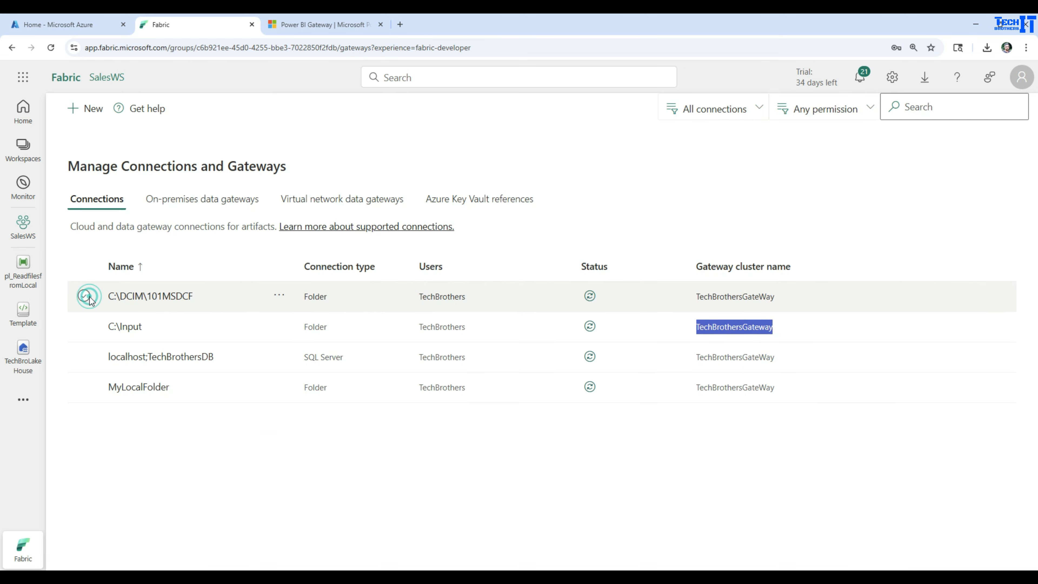
# Remove the C:\DCIM\101MSDCF and MyLocalFolder folder connections
pyautogui.click(84, 296)
pyautogui.click(281, 297)
pyautogui.click(300, 361)
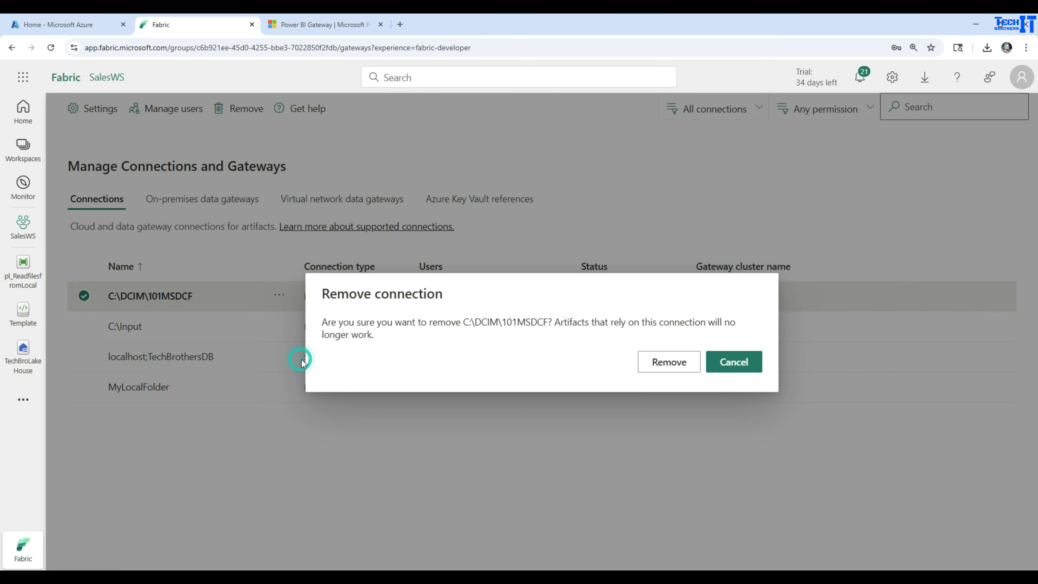
pyautogui.click(667, 363)
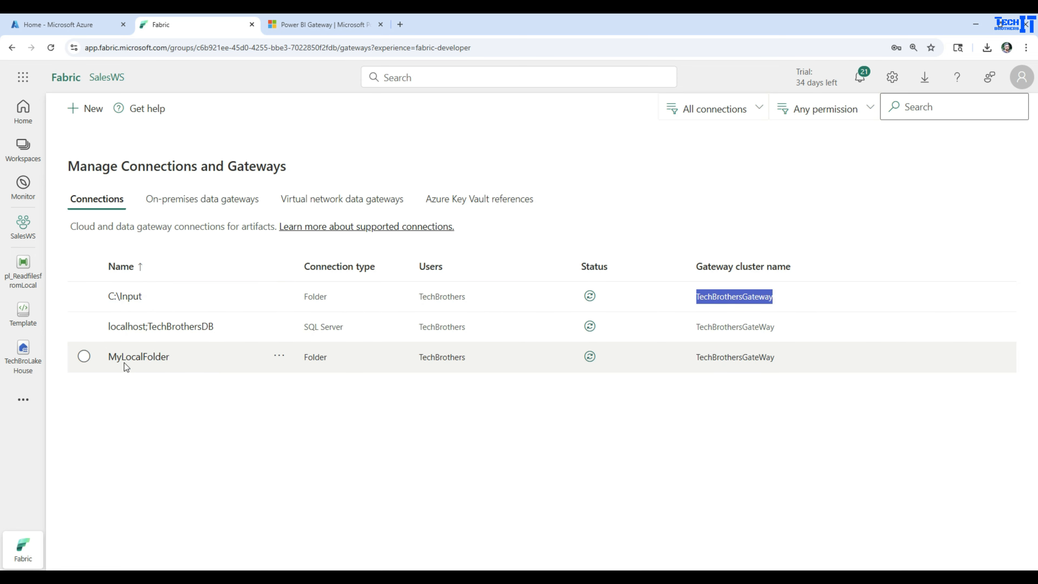
pyautogui.click(279, 356)
# Rename the C:\Input folder connection as MyLocalFolder and save its settings
pyautogui.click(279, 295)
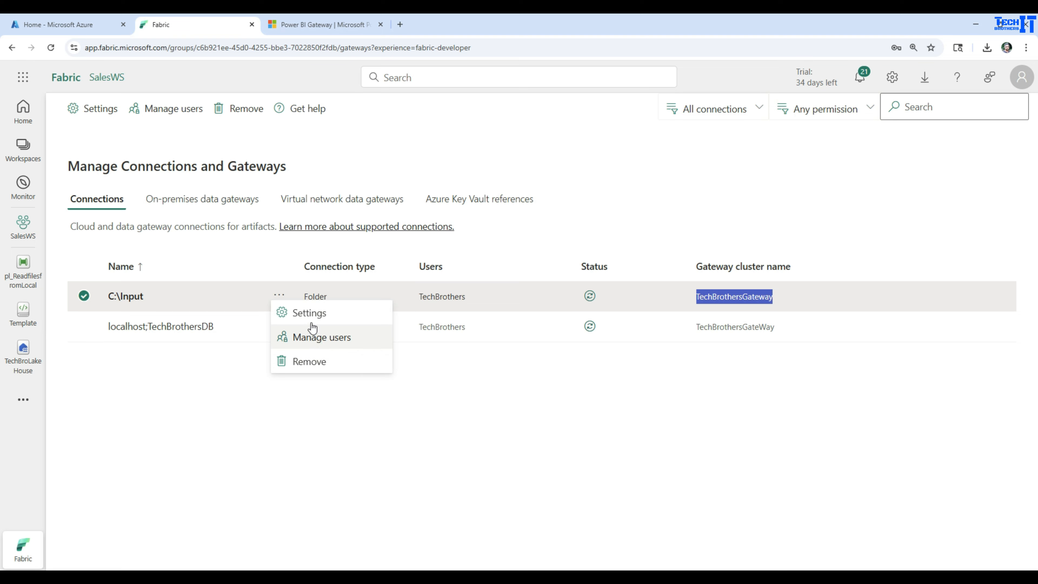
pyautogui.click(310, 310)
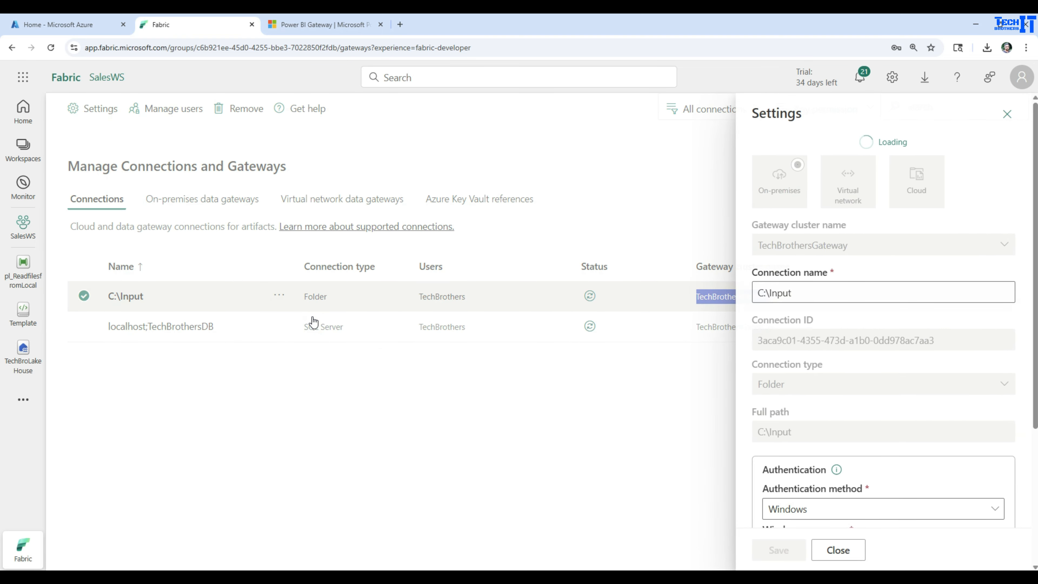
pyautogui.click(817, 289)
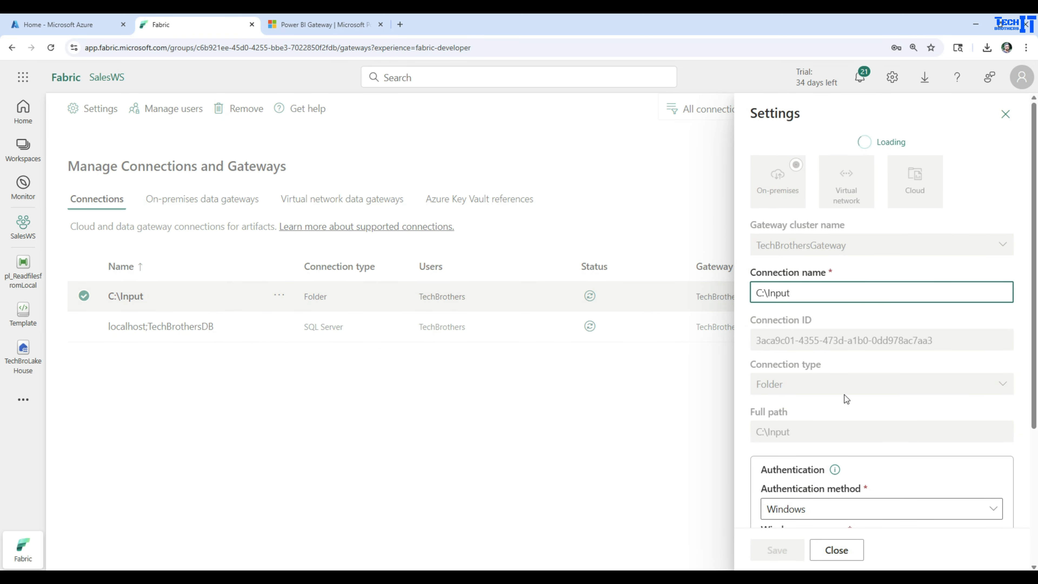
pyautogui.scroll(-1, 846, 395)
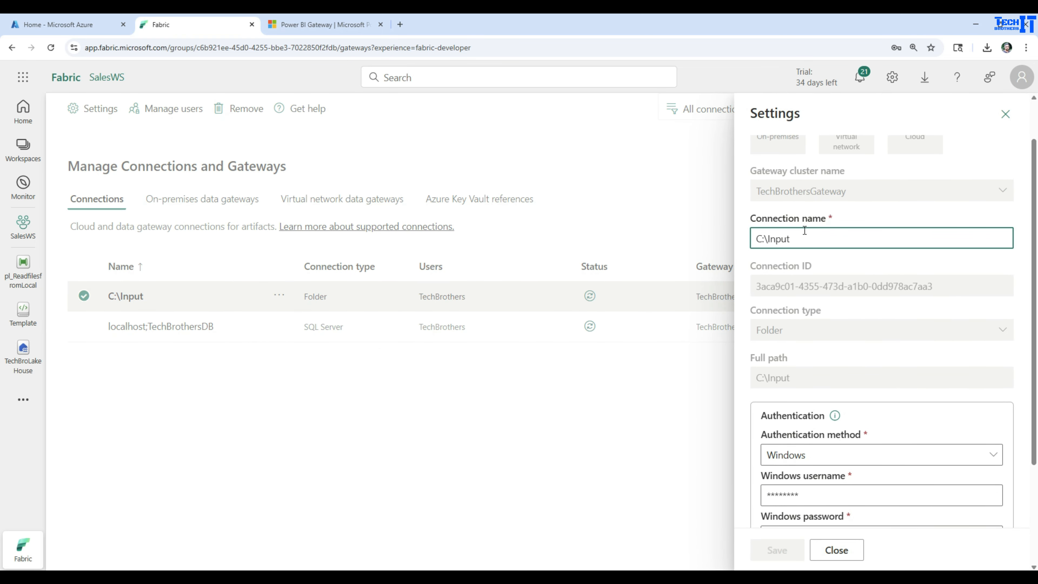
pyautogui.moveTo(803, 238); pyautogui.dragTo(736, 241)
pyautogui.write('M')
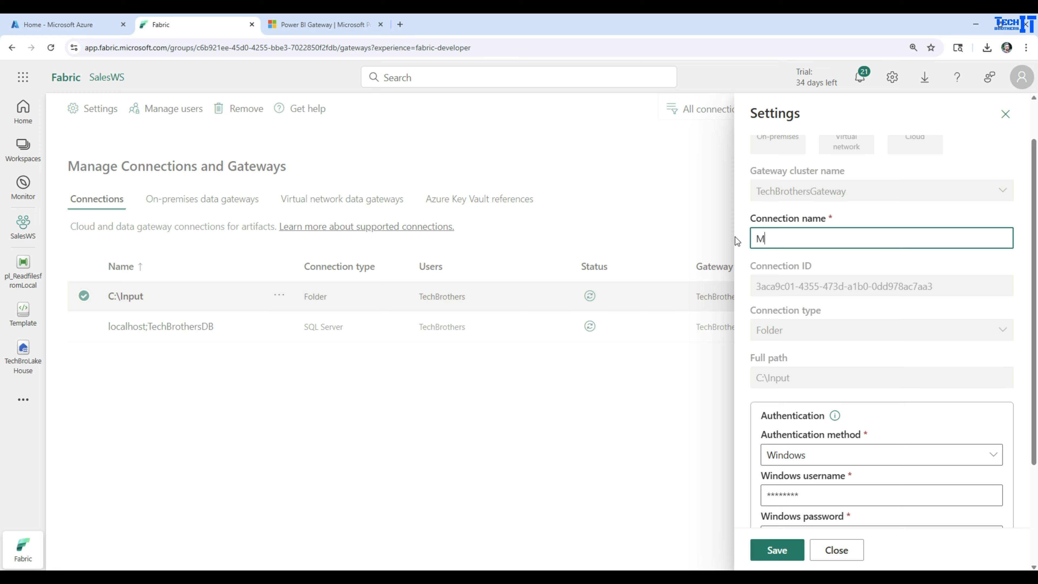
pyautogui.write('yLocalFolder')
pyautogui.click(766, 544)
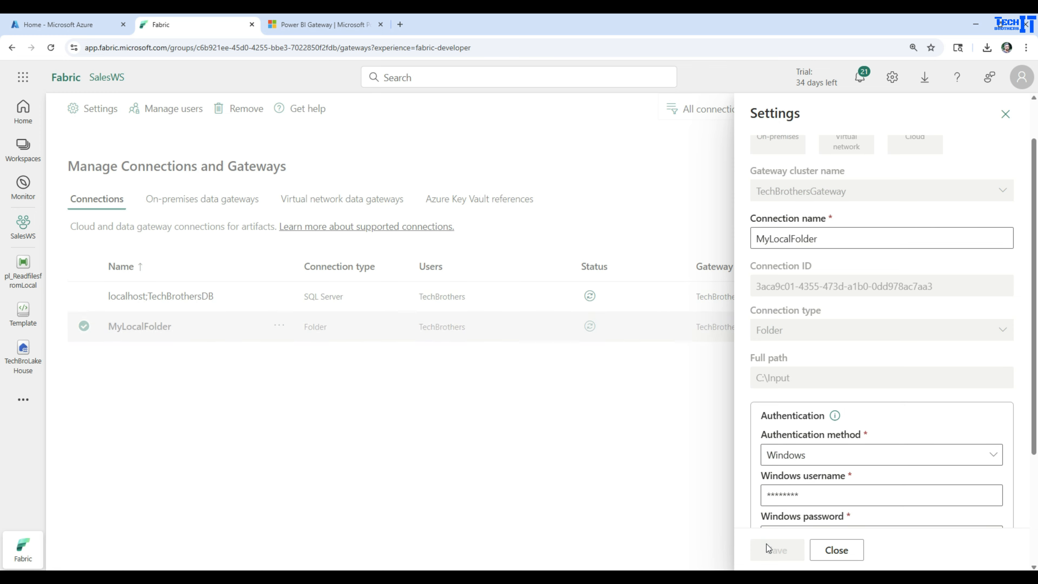